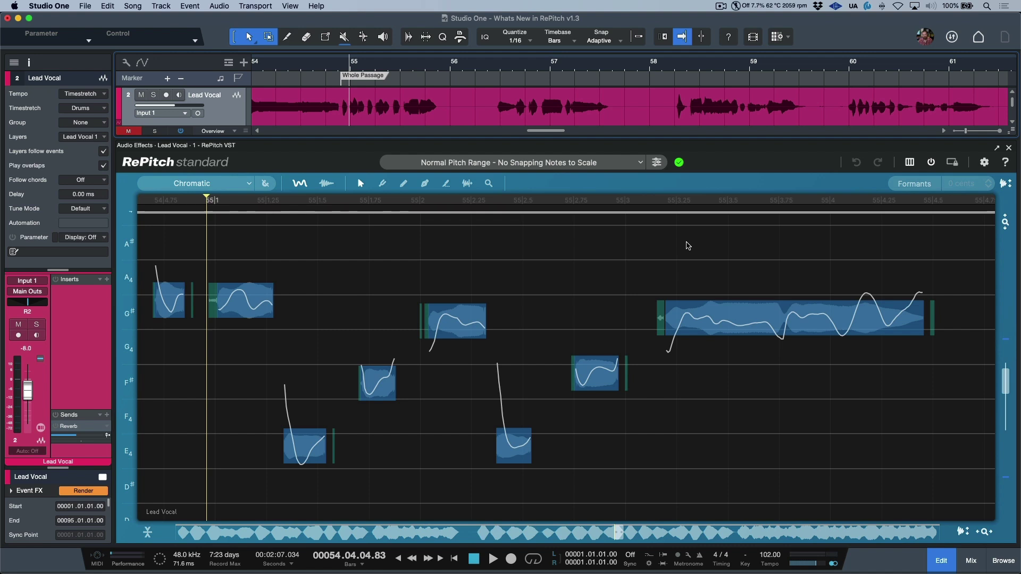
{"action": "scroll", "coordinate": [526, 275], "scroll_direction": "up", "scroll_amount": 1}
{"action": "left_click", "coordinate": [642, 164]}
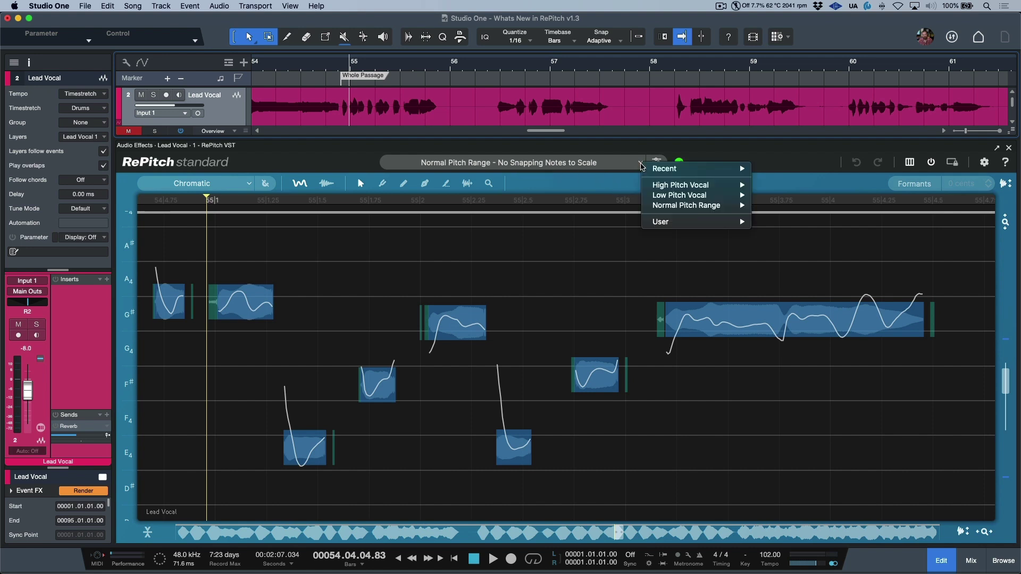
{"action": "mouse_move", "coordinate": [659, 206]}
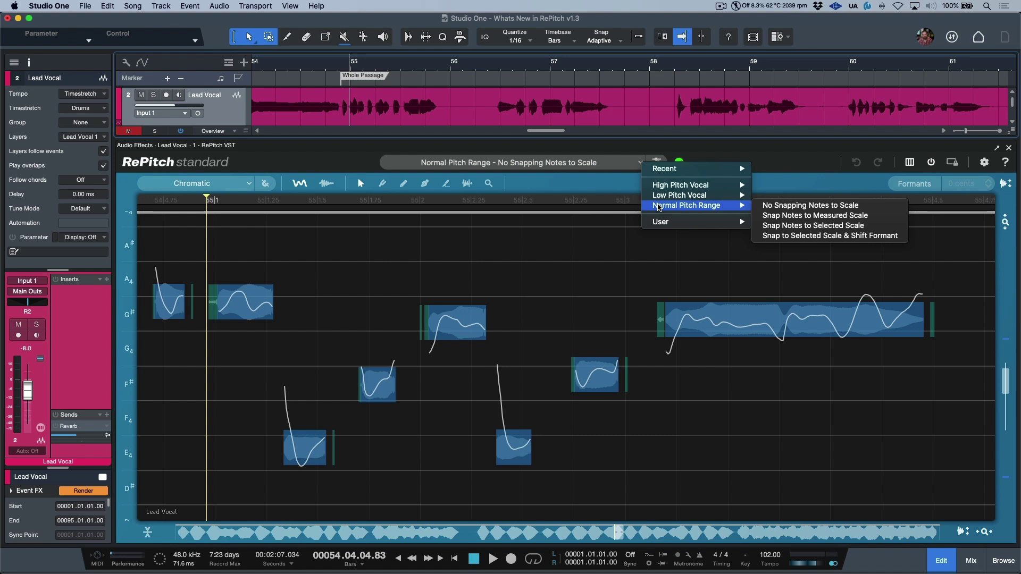
{"action": "left_click", "coordinate": [323, 296]}
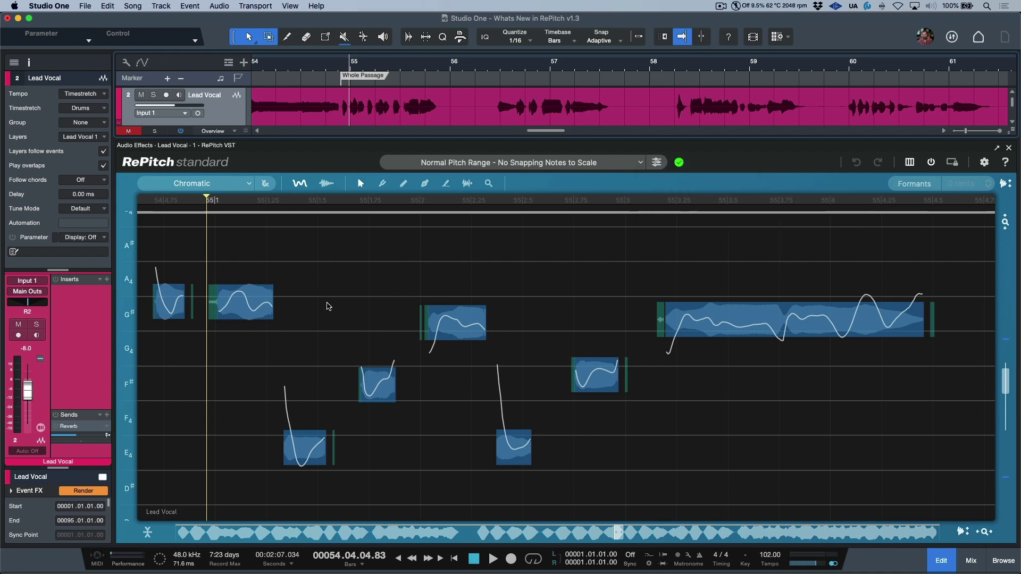
Apply 100% Center Note correction to the six notes following bar 55 beat 1, and play back the phrase
{"action": "left_click_drag", "start_coordinate": [246, 252], "coordinate": [591, 462]}
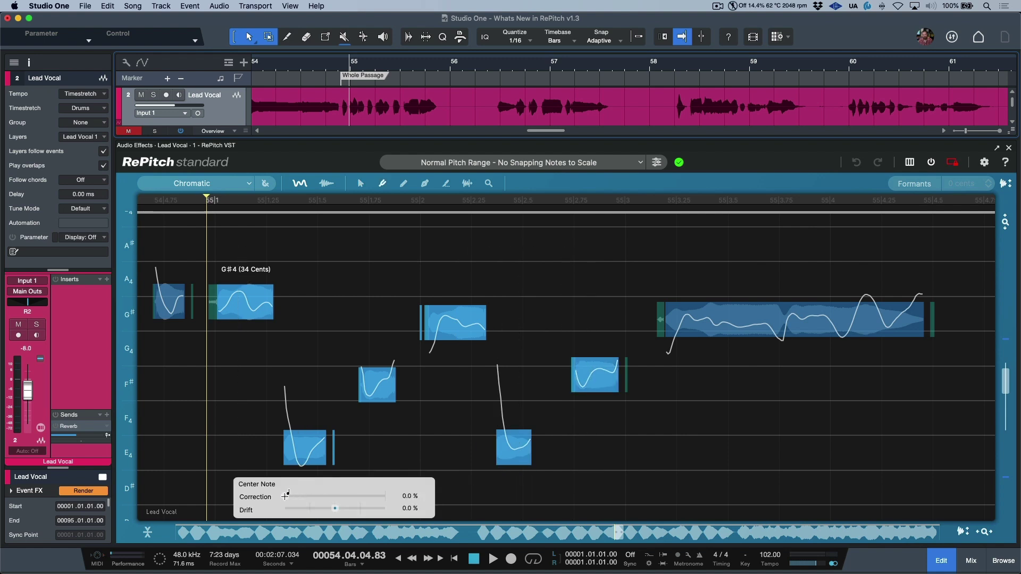
{"action": "left_click_drag", "start_coordinate": [285, 496], "coordinate": [547, 496]}
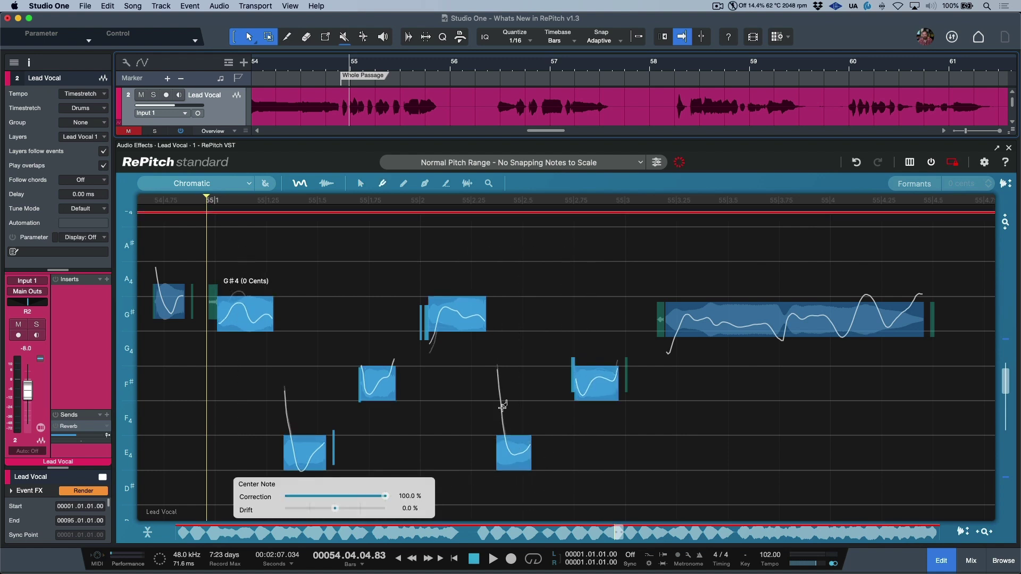
{"action": "left_click_drag", "start_coordinate": [251, 244], "coordinate": [796, 483]}
{"action": "key", "text": "space"}
{"action": "key", "text": "space"}
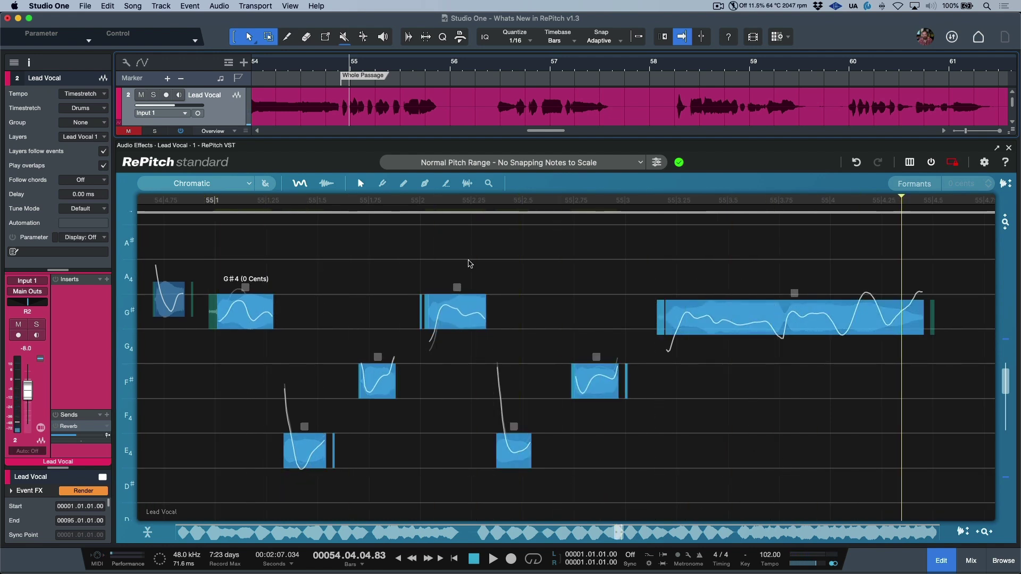
{"action": "left_click", "coordinate": [785, 270]}
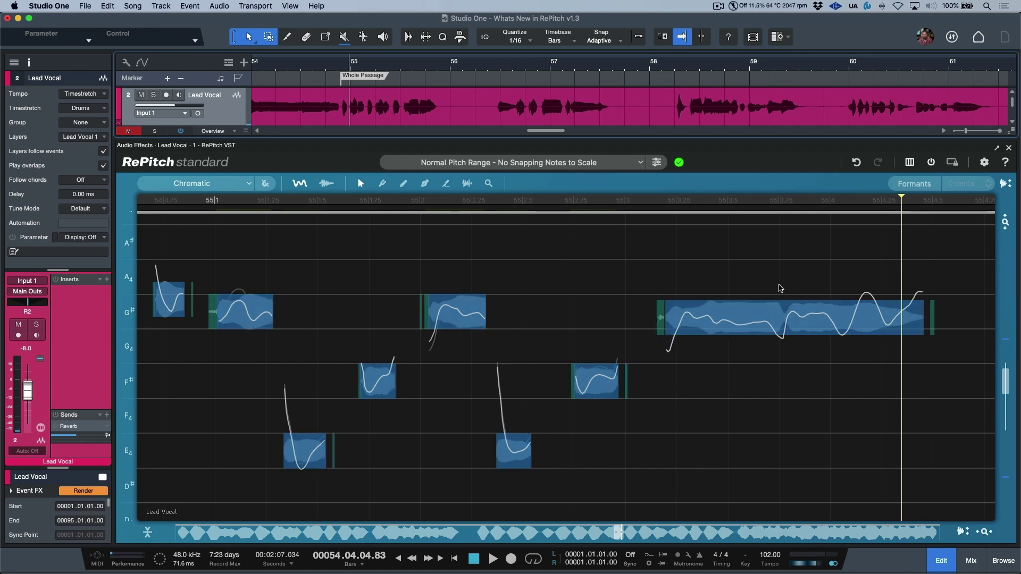
Reshape the long G#4 note's ending with the Pen tool, lowering its last peak, dip and end point and slightly raising the preceding dip
{"action": "scroll", "coordinate": [851, 287], "scroll_direction": "right", "scroll_amount": 5}
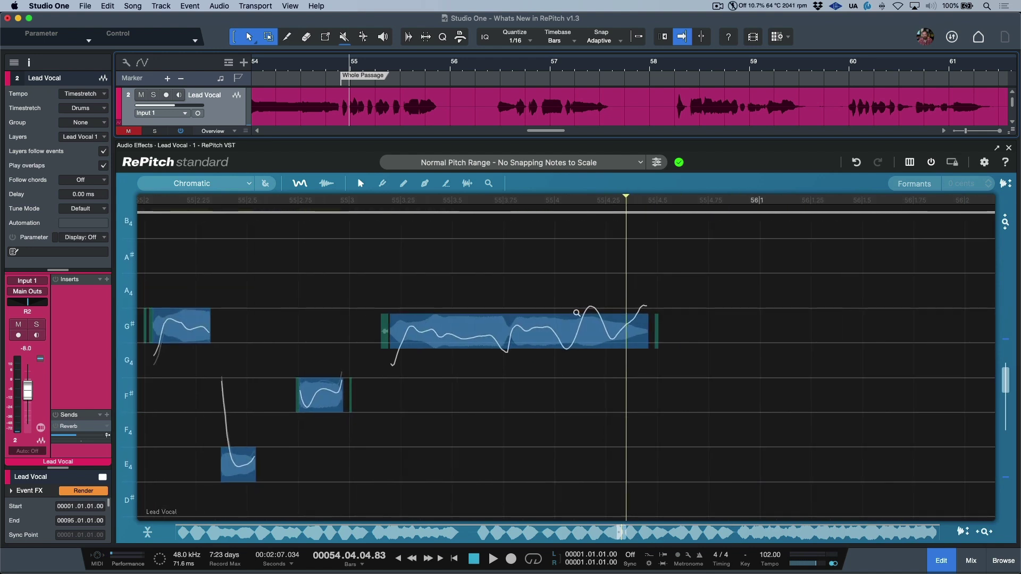
{"action": "left_click_drag", "start_coordinate": [576, 319], "coordinate": [638, 329]}
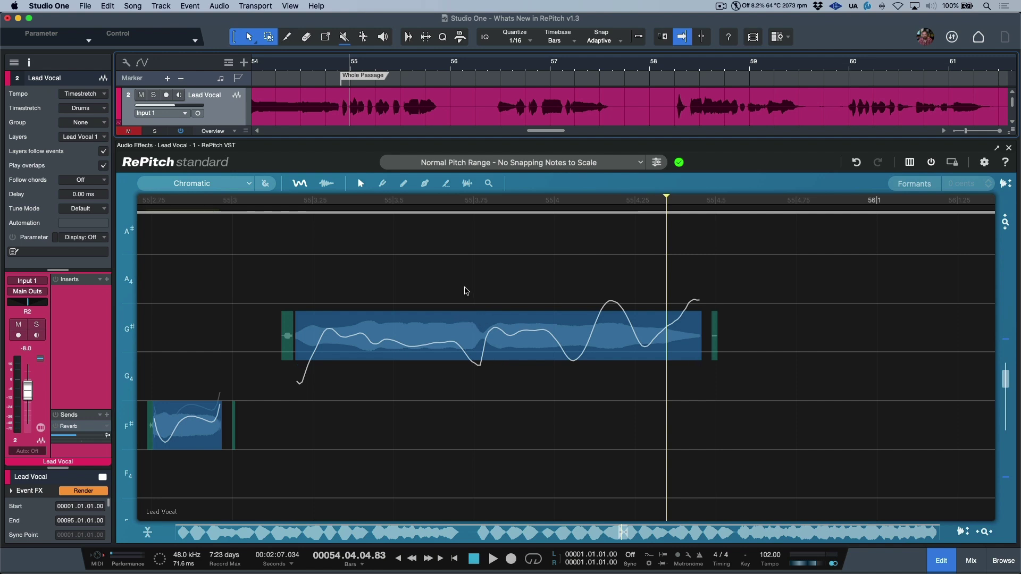
{"action": "left_click", "coordinate": [424, 184]}
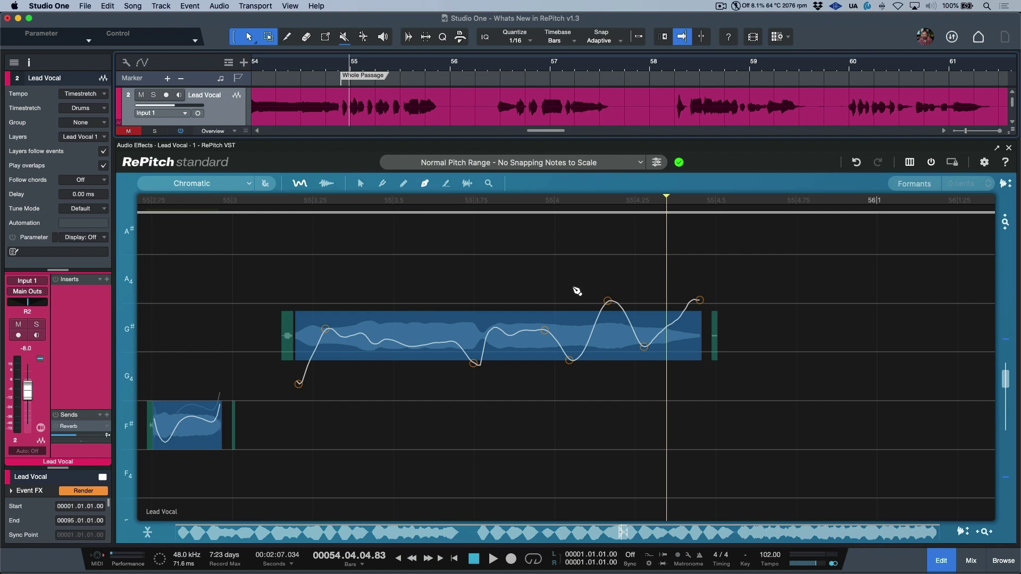
{"action": "left_click_drag", "start_coordinate": [608, 302], "coordinate": [607, 311]}
{"action": "left_click_drag", "start_coordinate": [571, 360], "coordinate": [570, 355]}
{"action": "left_click_drag", "start_coordinate": [644, 348], "coordinate": [645, 360]}
{"action": "left_click_drag", "start_coordinate": [700, 302], "coordinate": [698, 317]}
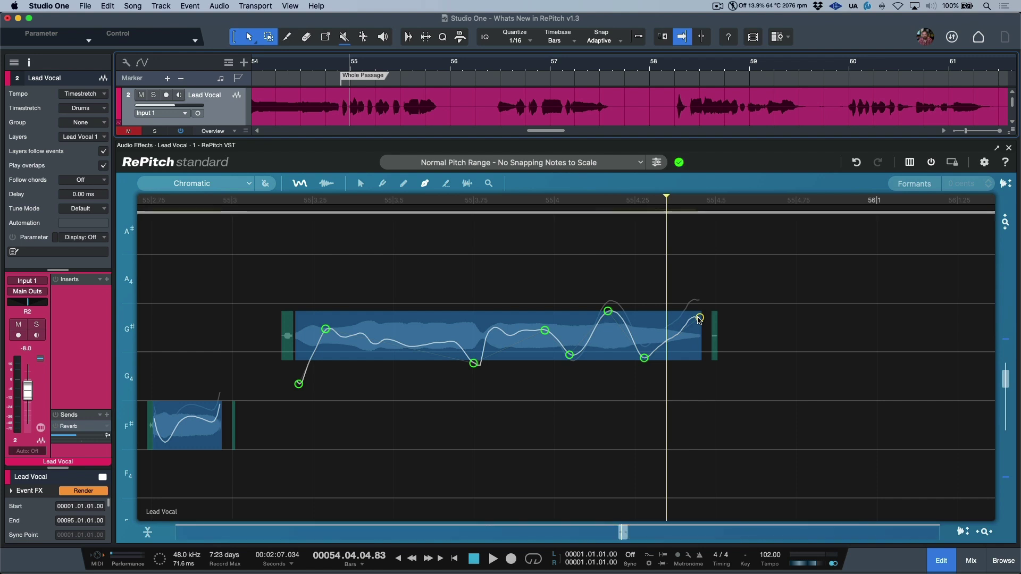
Lower the long note's last three pitch points together, and add a point before its mid-note dip and raise it slightly
{"action": "left_click_drag", "start_coordinate": [749, 285], "coordinate": [593, 287]}
{"action": "left_click_drag", "start_coordinate": [644, 358], "coordinate": [647, 365]}
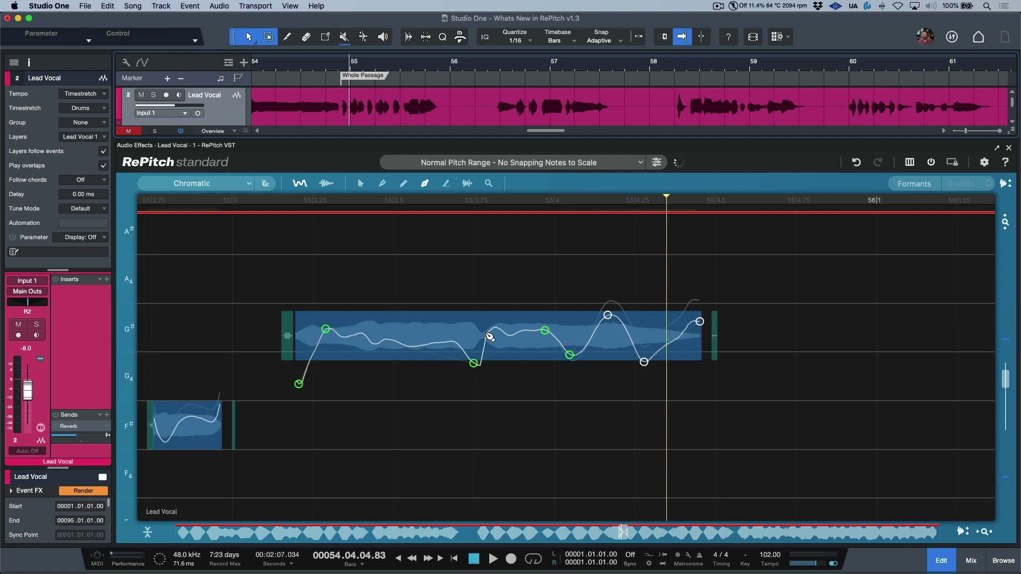
{"action": "left_click", "coordinate": [452, 341]}
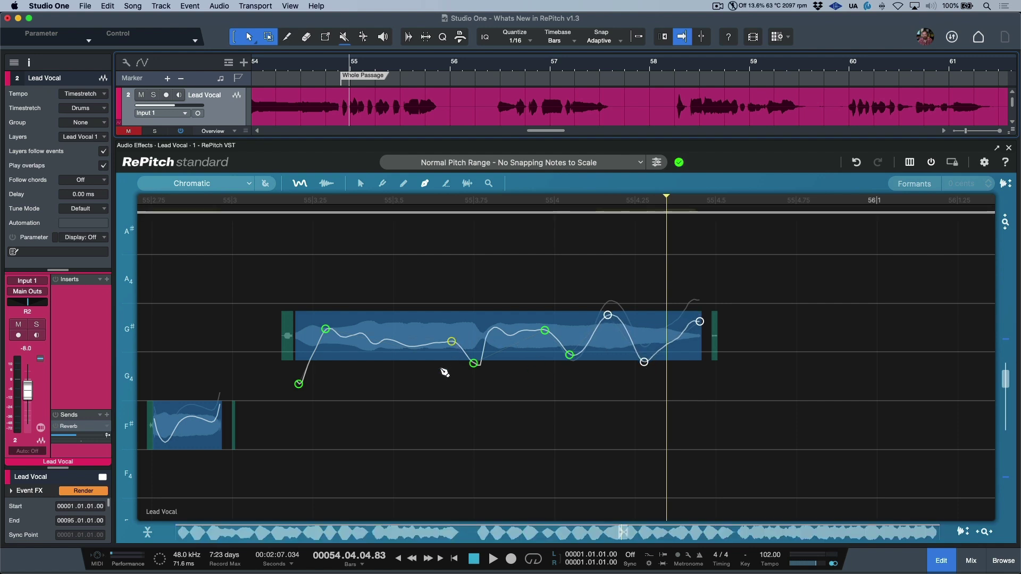
{"action": "left_click_drag", "start_coordinate": [426, 385], "coordinate": [476, 385]}
{"action": "left_click_drag", "start_coordinate": [453, 343], "coordinate": [455, 337]}
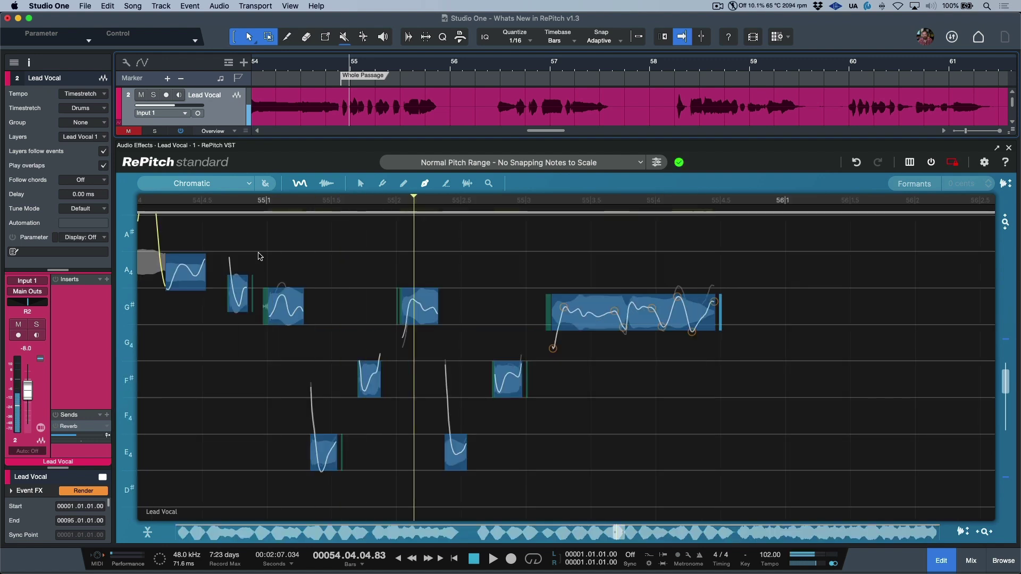
Play the edited phrase with RePitch active and bypassed to compare the corrected and original vocal
{"action": "key", "text": "space"}
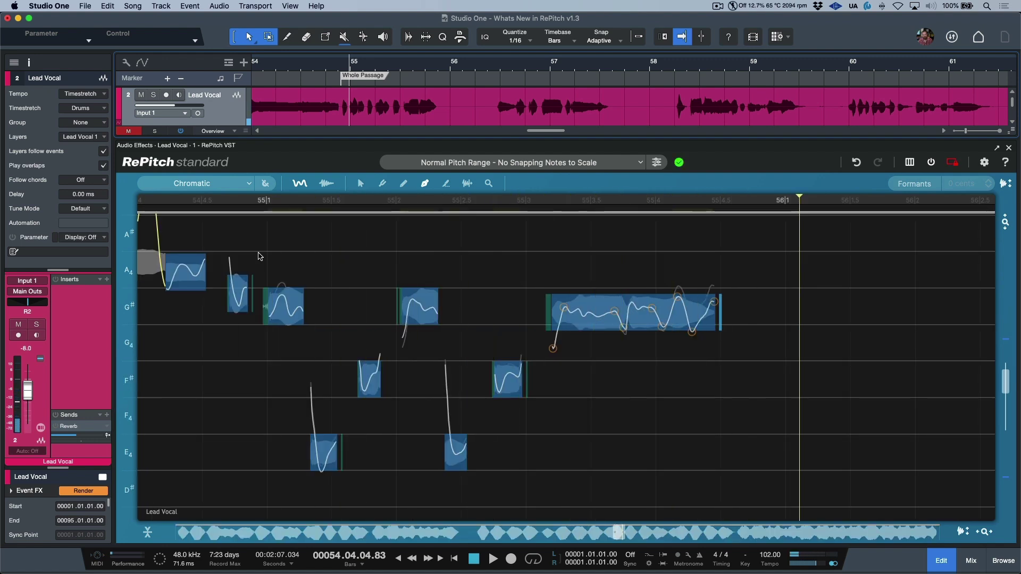
{"action": "key", "text": "b"}
{"action": "key", "text": "space"}
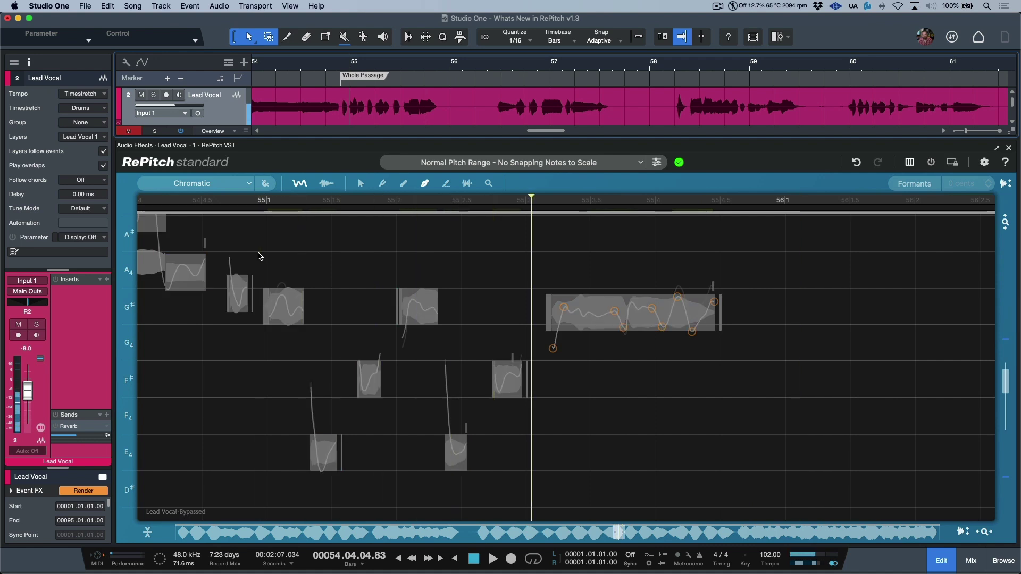
{"action": "left_click", "coordinate": [259, 257]}
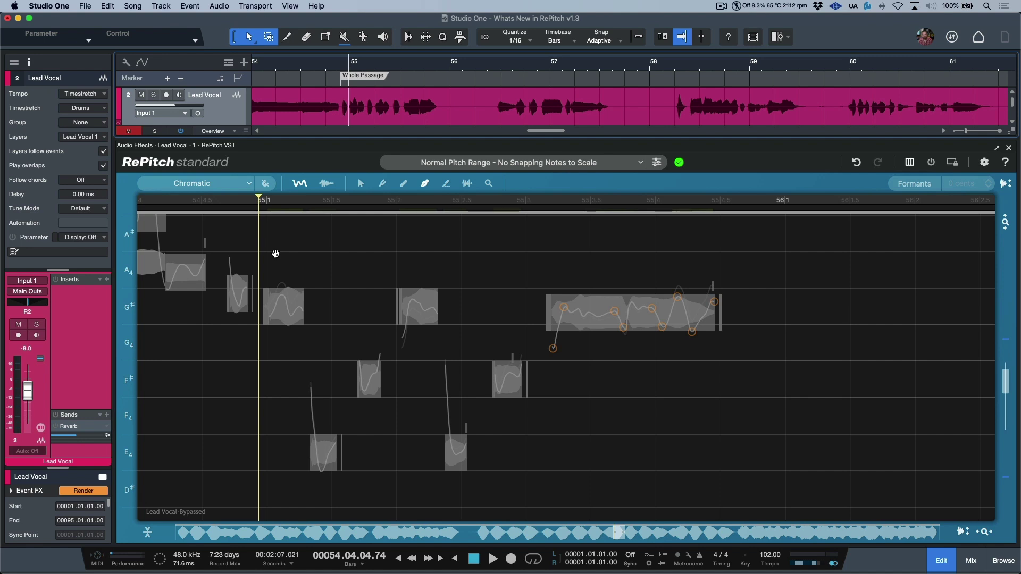
{"action": "key", "text": "b"}
{"action": "key", "text": "b"}
{"action": "key", "text": "b"}
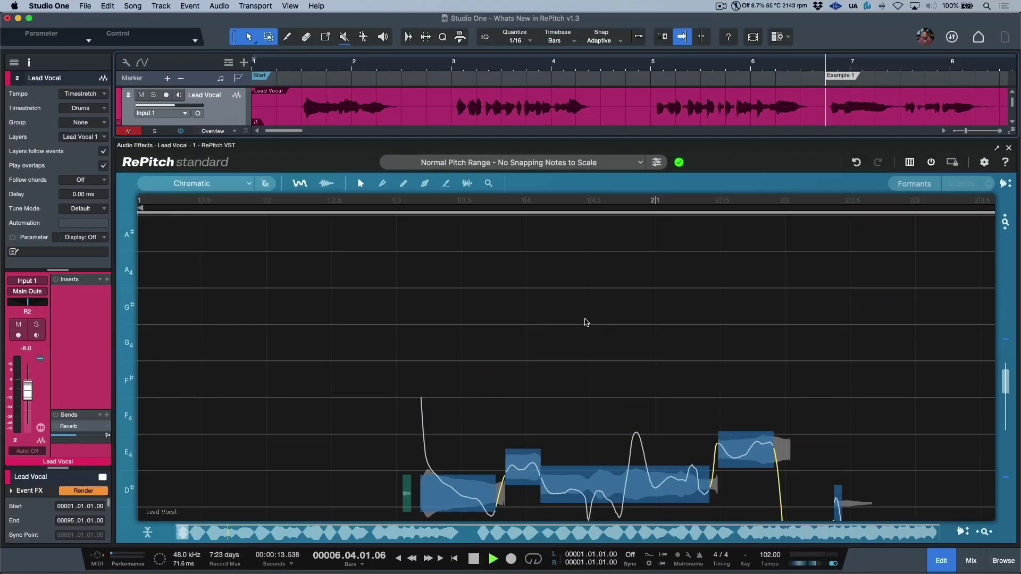
Play the phrase at the Example 1 marker and zoom in on the C#4 note with the large pitch swings
{"action": "key", "text": "space"}
{"action": "scroll", "coordinate": [576, 326], "scroll_direction": "down", "scroll_amount": 3}
{"action": "key", "text": "space"}
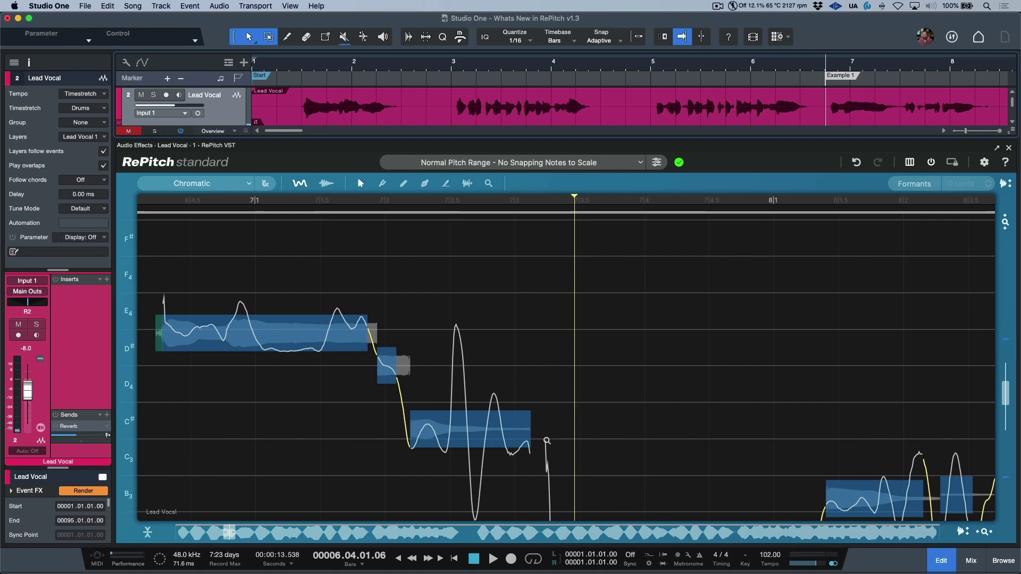
{"action": "left_click_drag", "start_coordinate": [555, 429], "coordinate": [554, 352]}
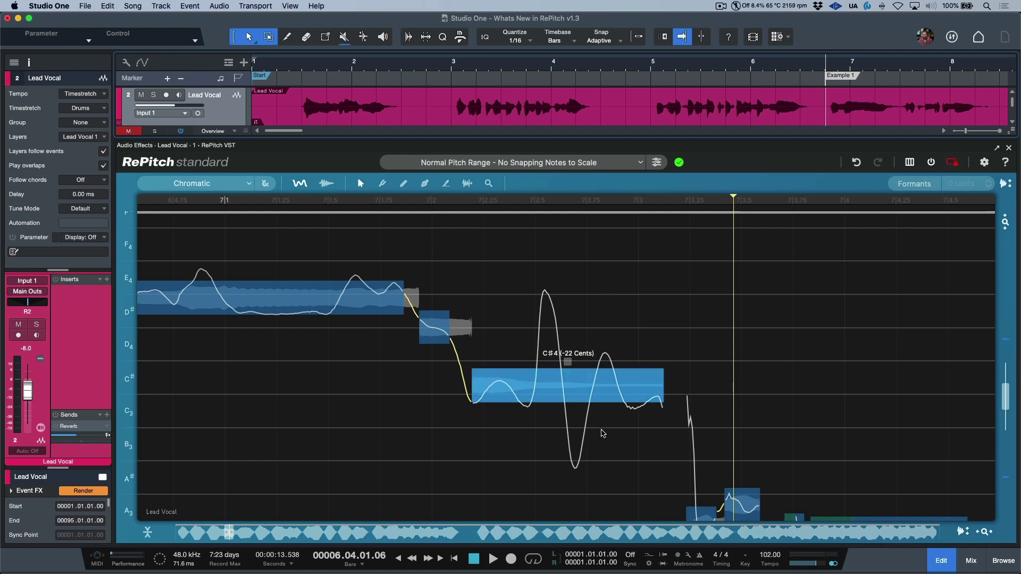
Try adjusting the selected C#4 note's pitch curve with the start, centre and end handles on the note
{"action": "mouse_move", "coordinate": [582, 409]}
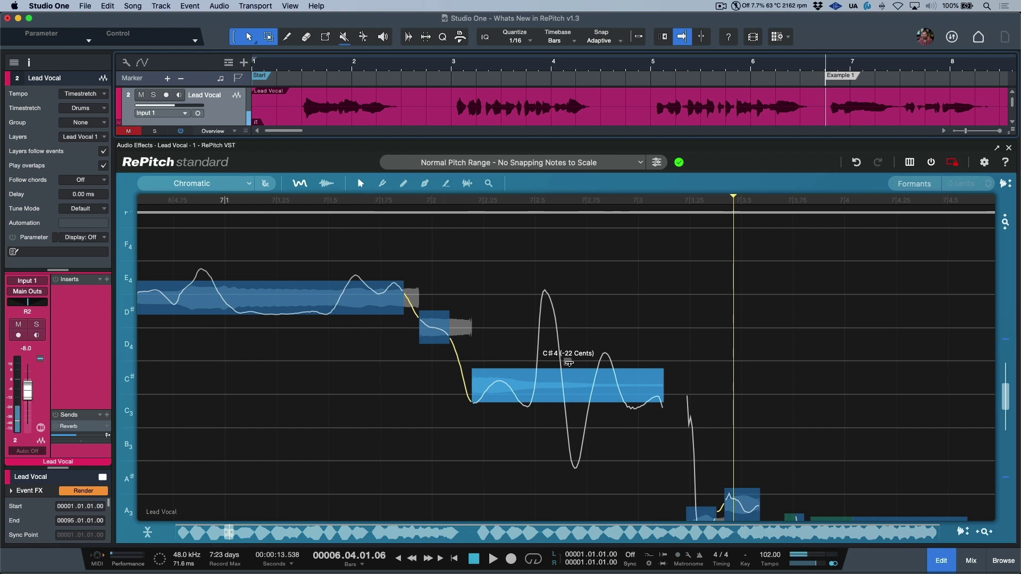
{"action": "left_click_drag", "start_coordinate": [568, 409], "coordinate": [585, 360]}
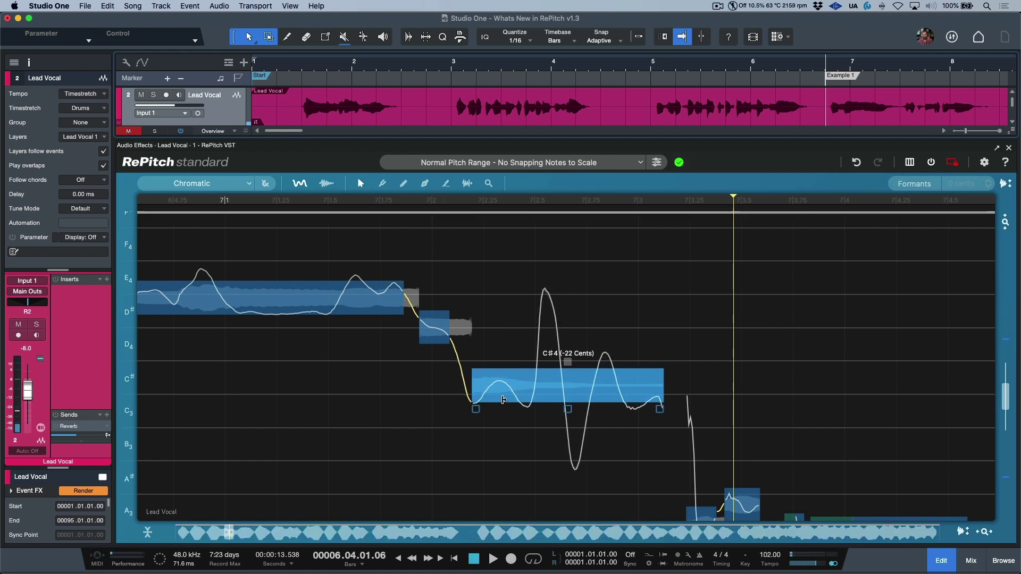
{"action": "left_click_drag", "start_coordinate": [477, 414], "coordinate": [479, 414]}
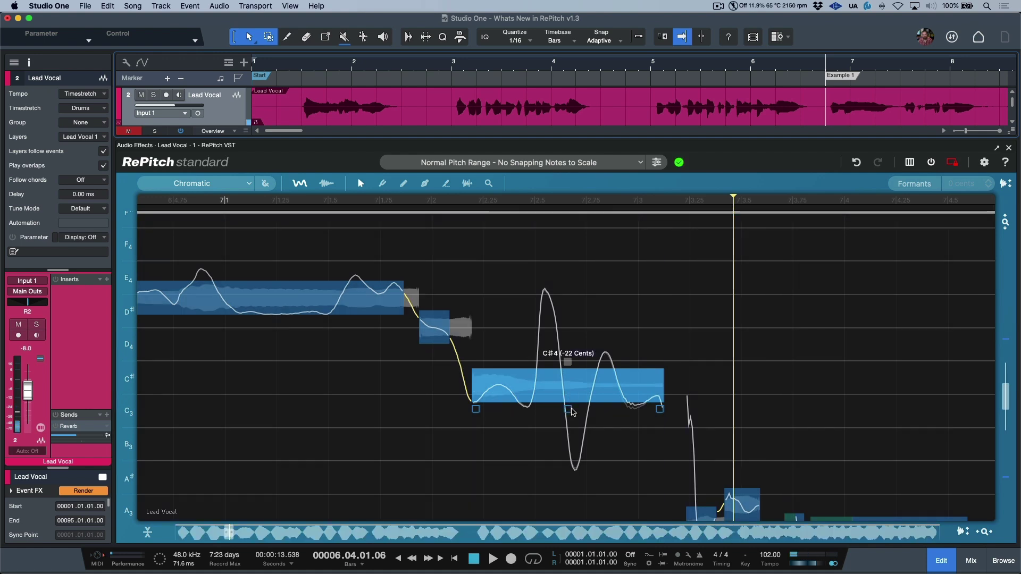
{"action": "left_click_drag", "start_coordinate": [568, 410], "coordinate": [567, 446]}
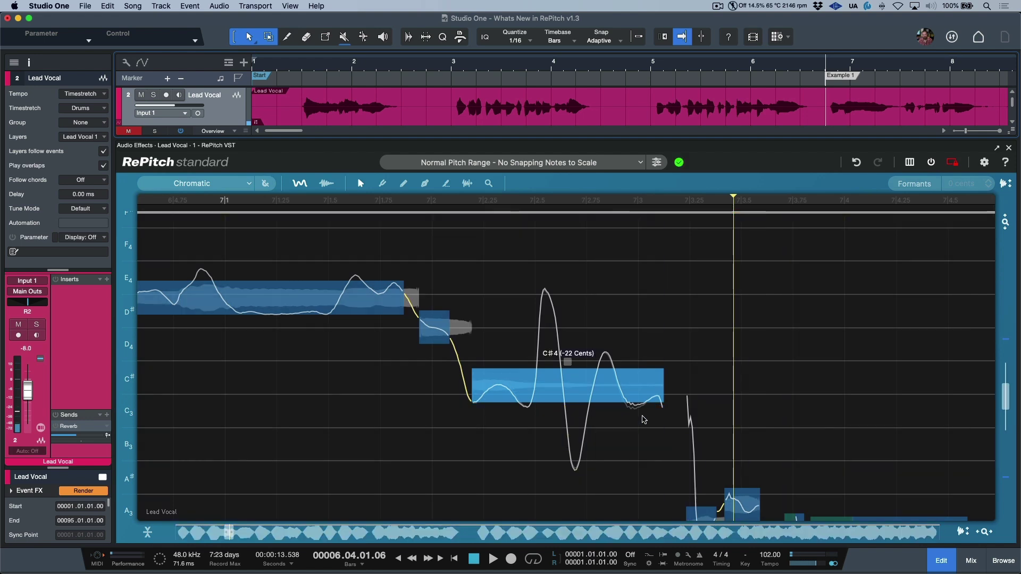
{"action": "mouse_move", "coordinate": [655, 393]}
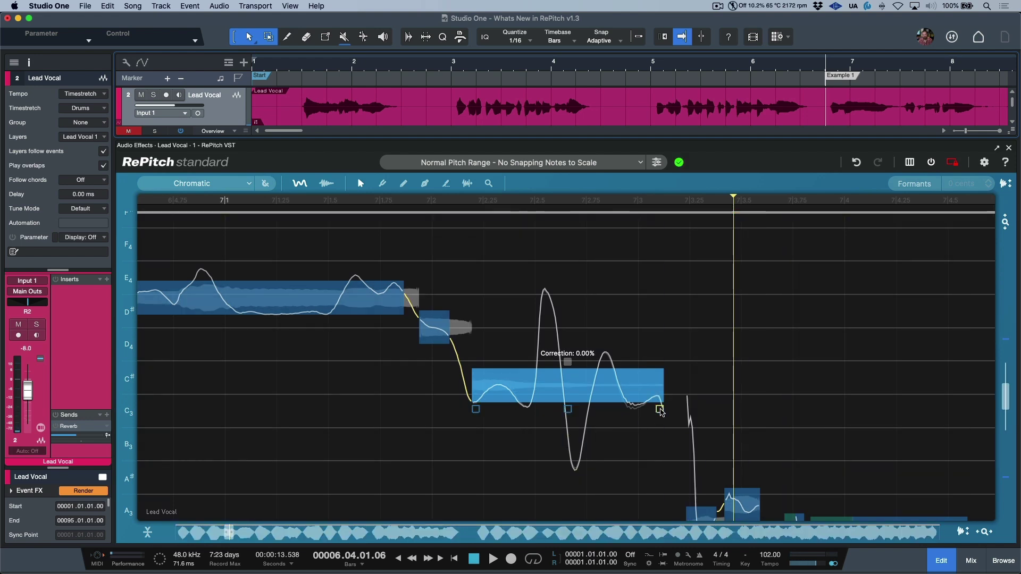
{"action": "mouse_move", "coordinate": [660, 412]}
{"action": "left_mouse_down"}
{"action": "mouse_move", "coordinate": [673, 257]}
{"action": "mouse_move", "coordinate": [666, 380]}
{"action": "mouse_move", "coordinate": [651, 408]}
{"action": "left_mouse_up"}
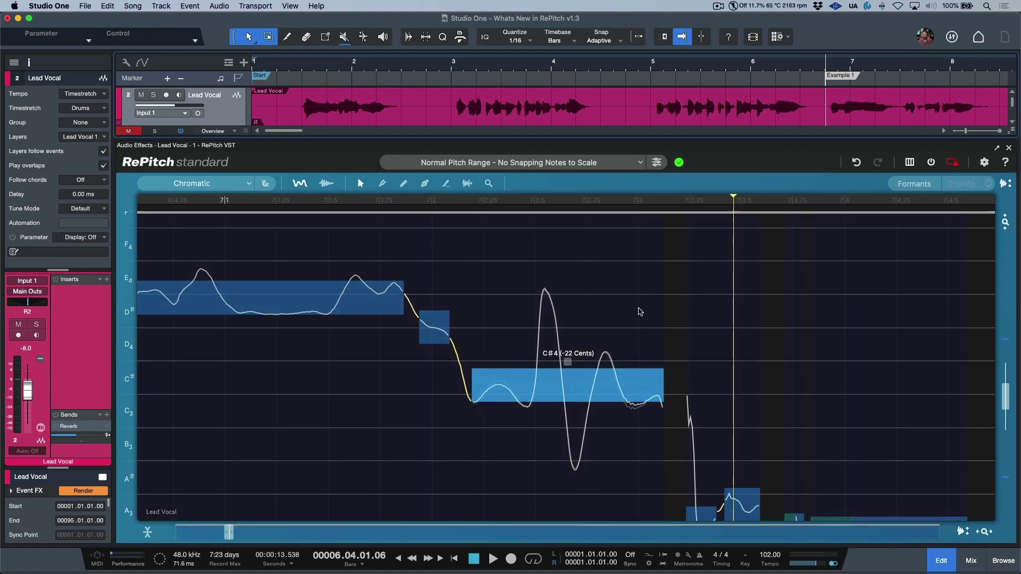
Reset all changes on the selected C#4 note
{"action": "key", "text": "a"}
{"action": "right_click", "coordinate": [584, 386]}
{"action": "mouse_move", "coordinate": [626, 440]}
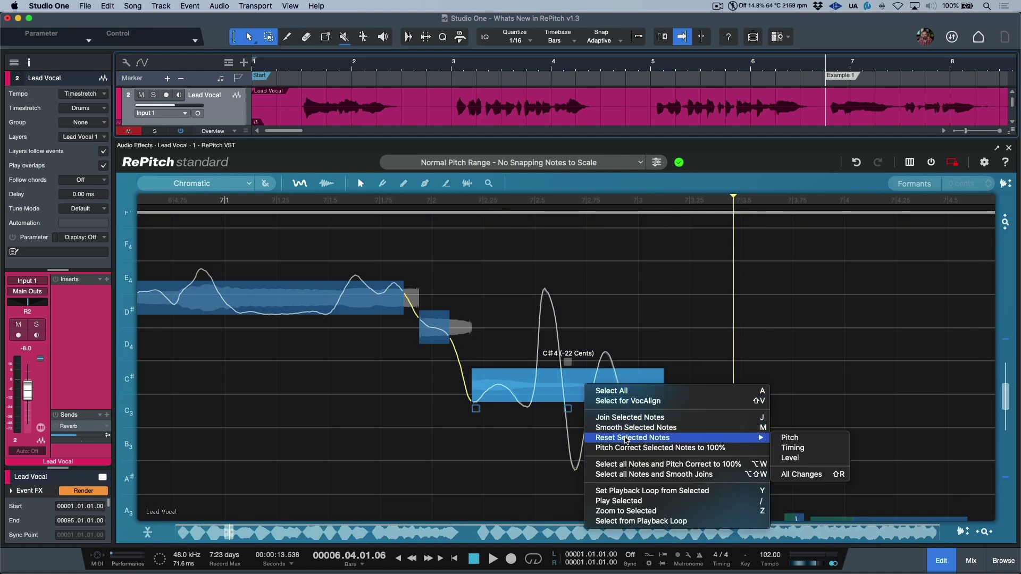
{"action": "left_click", "coordinate": [802, 475]}
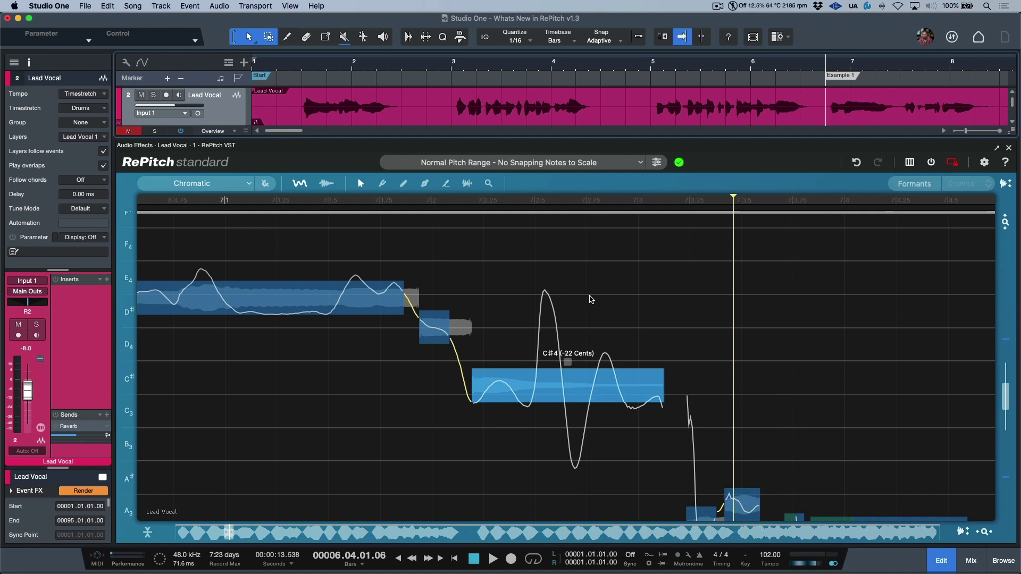
Play the phrase from just before bar 7 to listen to the C#4 note in context
{"action": "scroll", "coordinate": [611, 306], "scroll_direction": "down", "scroll_amount": 3}
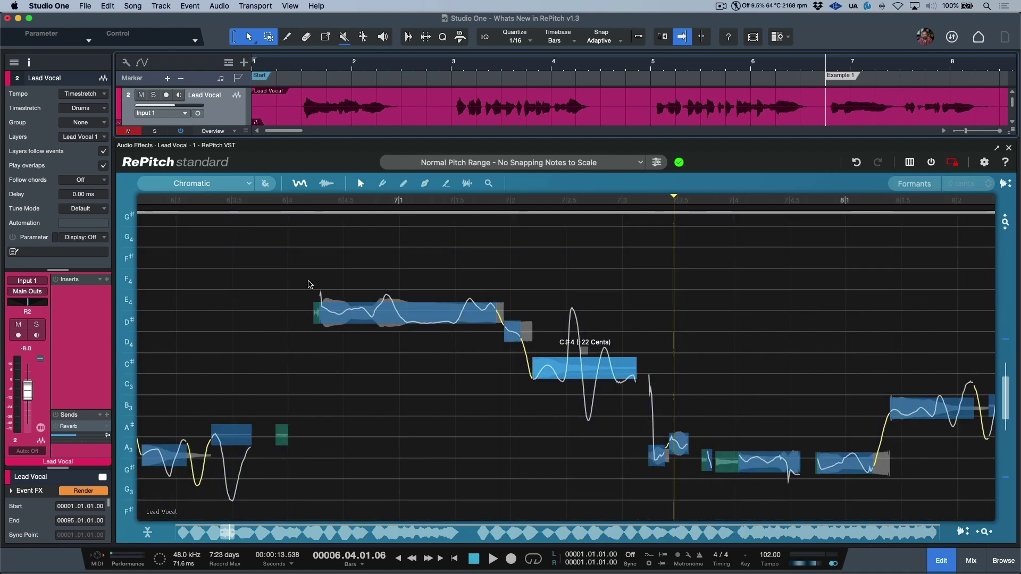
{"action": "key", "text": "space"}
{"action": "key", "text": "space"}
{"action": "key", "text": "space"}
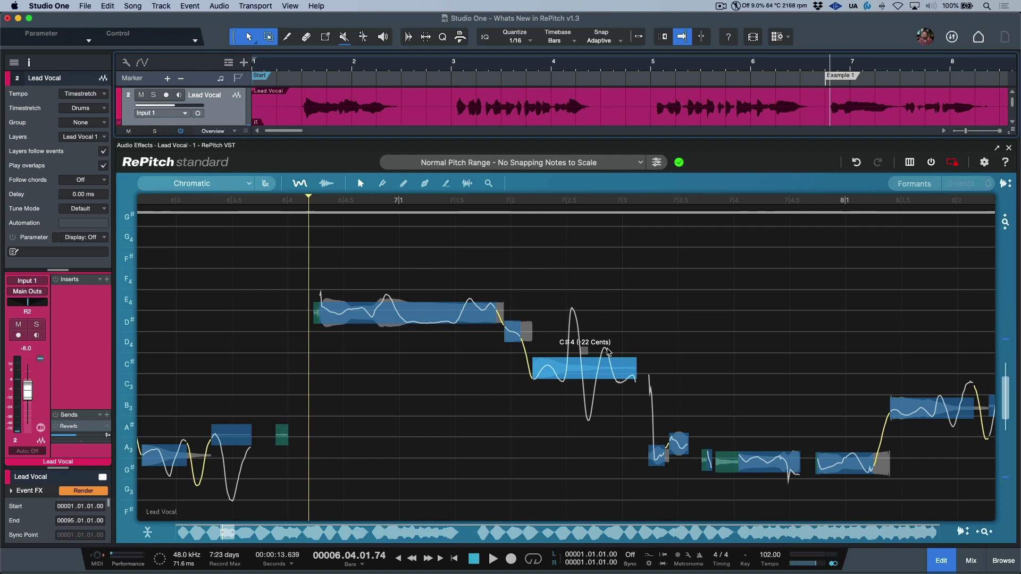
{"action": "key", "text": "space"}
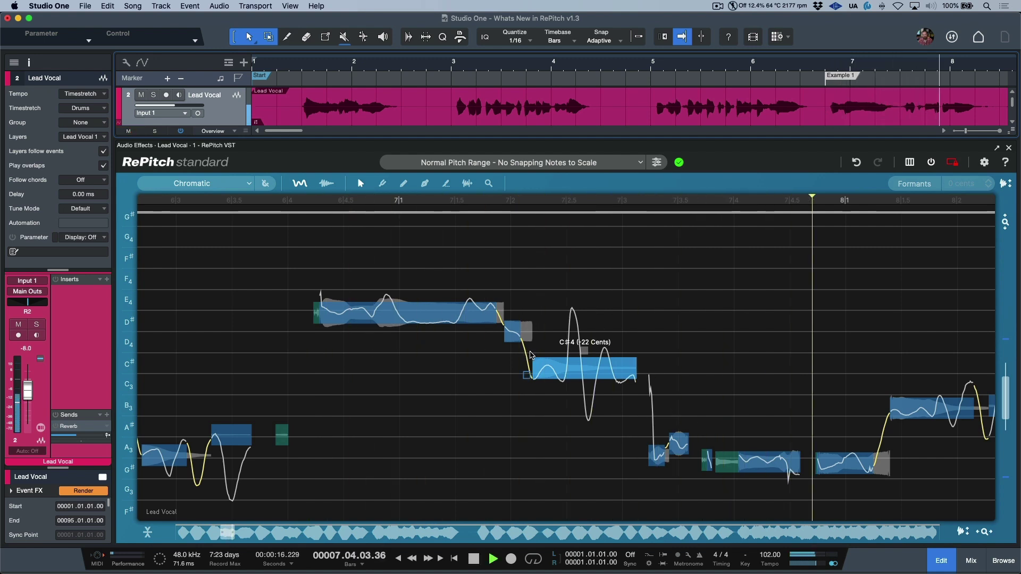
{"action": "key", "text": "space"}
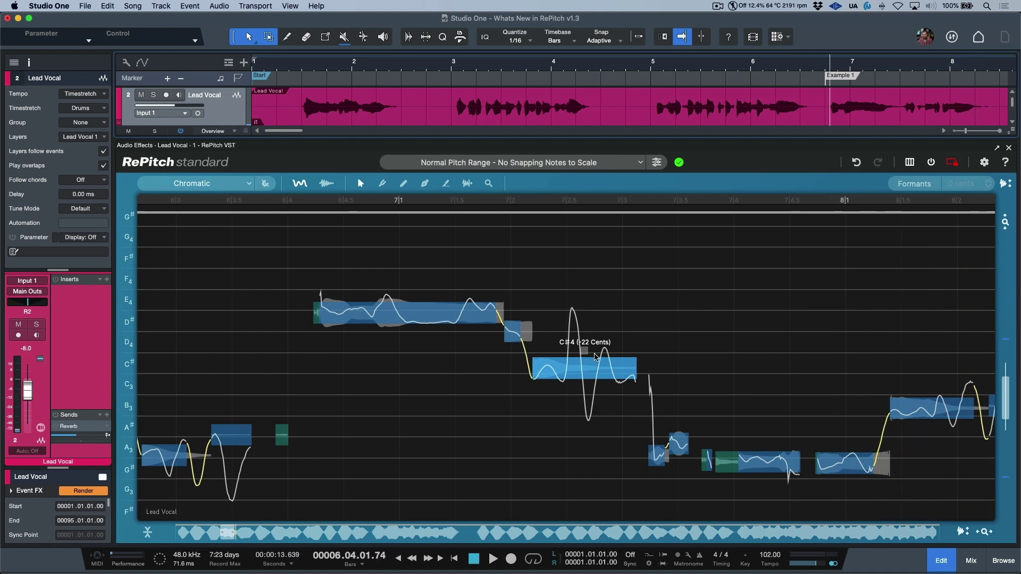
With the Pen tool, lower the C#4 note's first pitch peak, raise the trough after it and raise the end point slightly
{"action": "left_click", "coordinate": [604, 363]}
{"action": "scroll", "coordinate": [615, 363], "scroll_direction": "up", "scroll_amount": 4}
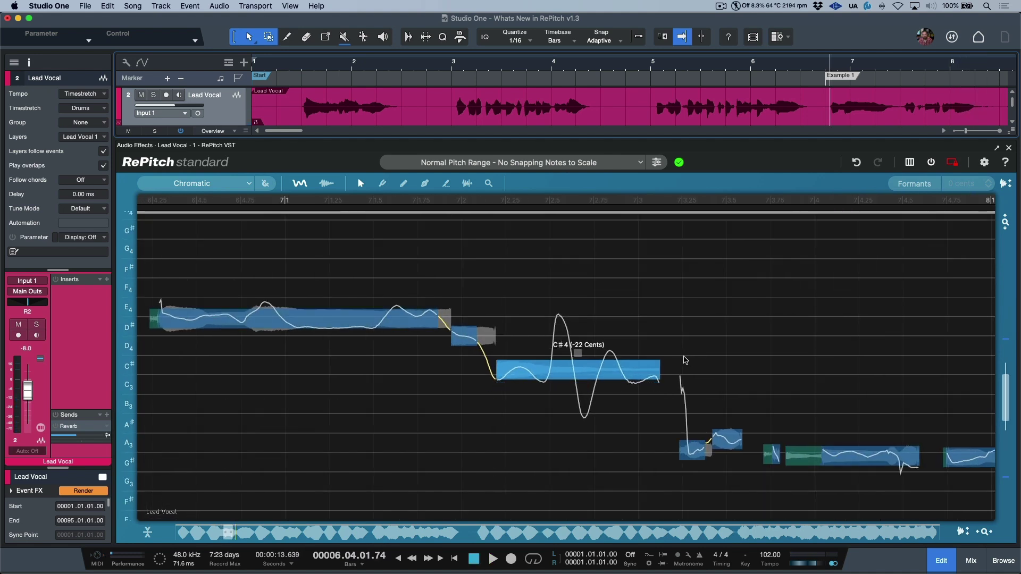
{"action": "mouse_move", "coordinate": [586, 373]}
{"action": "left_click", "coordinate": [426, 184]}
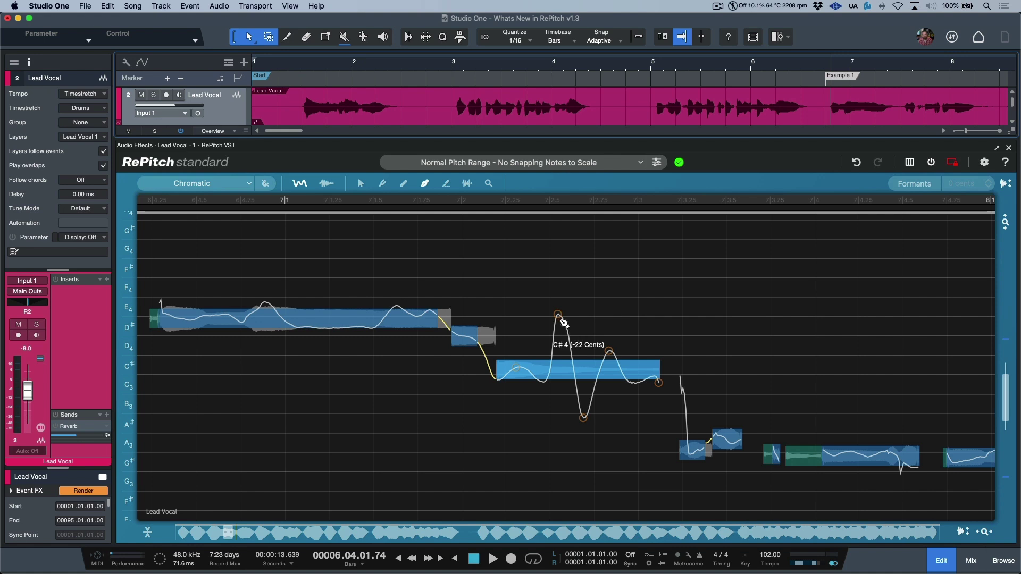
{"action": "left_click_drag", "start_coordinate": [561, 320], "coordinate": [561, 336]}
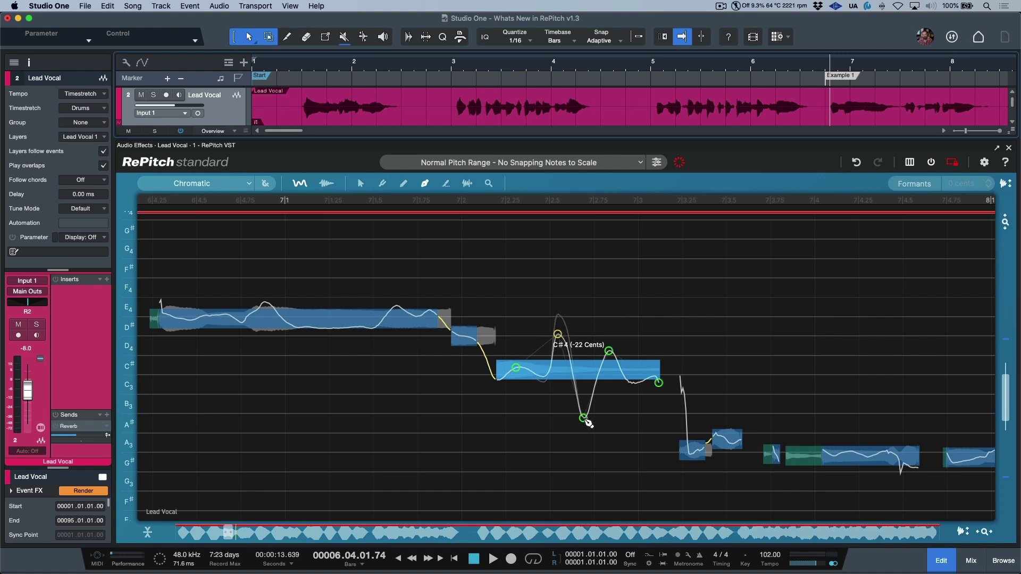
{"action": "left_click_drag", "start_coordinate": [586, 417], "coordinate": [583, 398]}
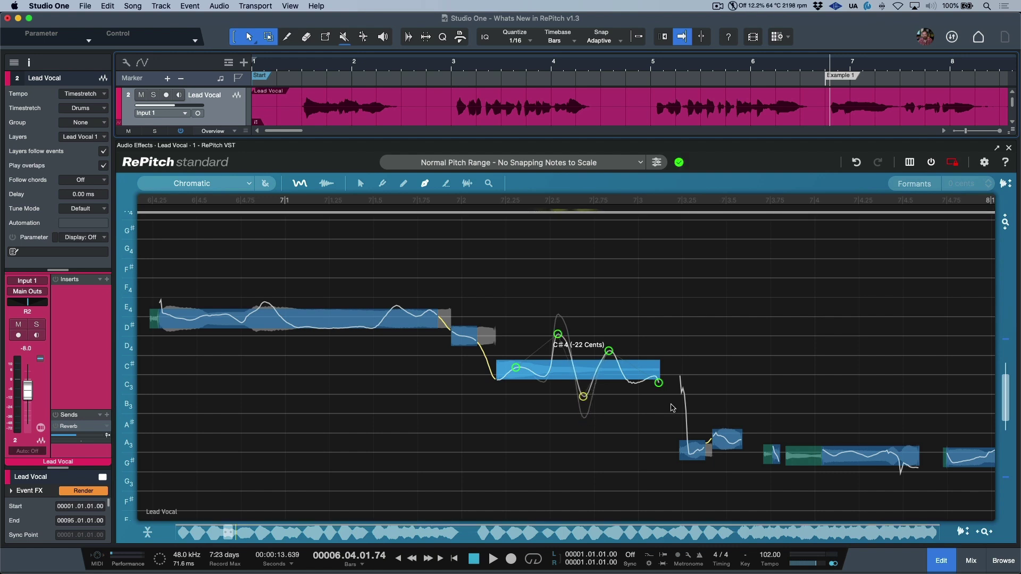
{"action": "left_click_drag", "start_coordinate": [660, 383], "coordinate": [662, 376]}
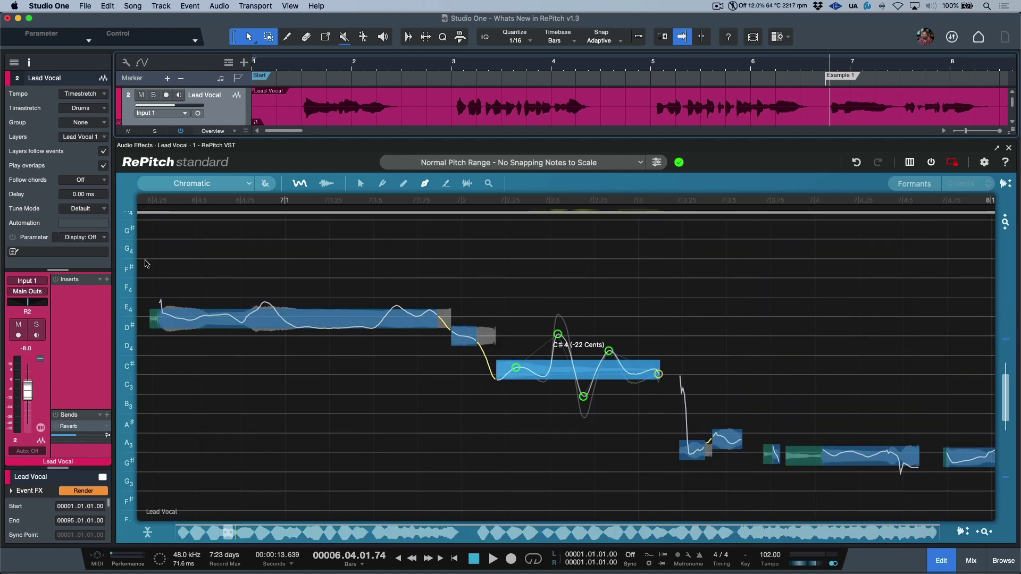
Play the phrase from just before bar 7 with RePitch bypassed and again with processing on to compare the C#4 reshaping
{"action": "key", "text": "b"}
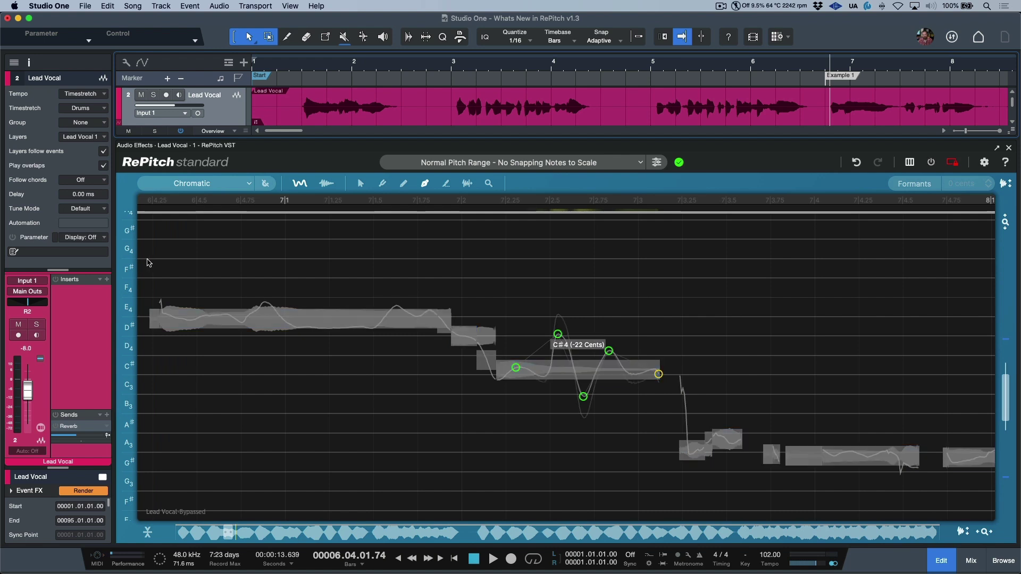
{"action": "key", "text": "space"}
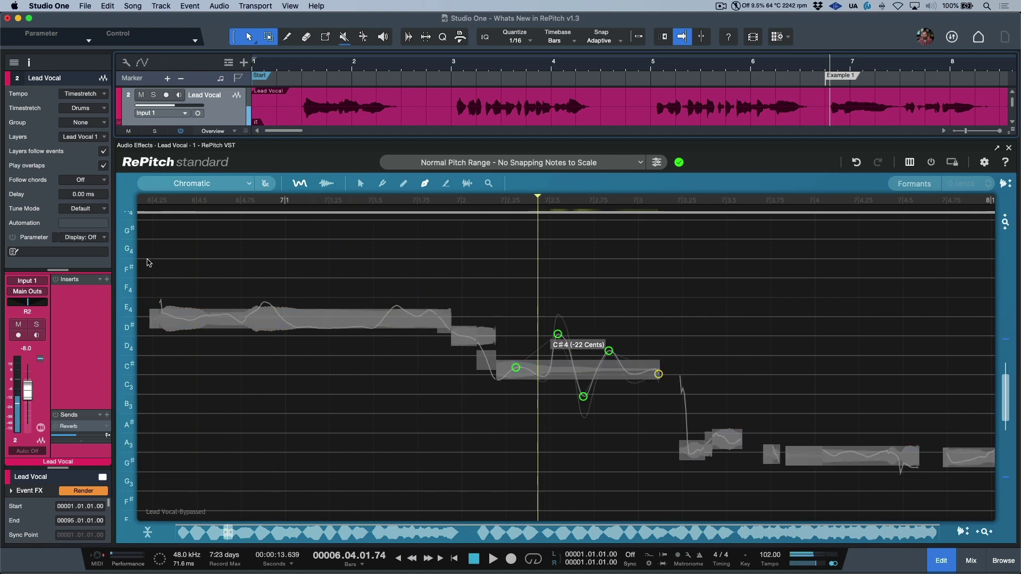
{"action": "key", "text": "space"}
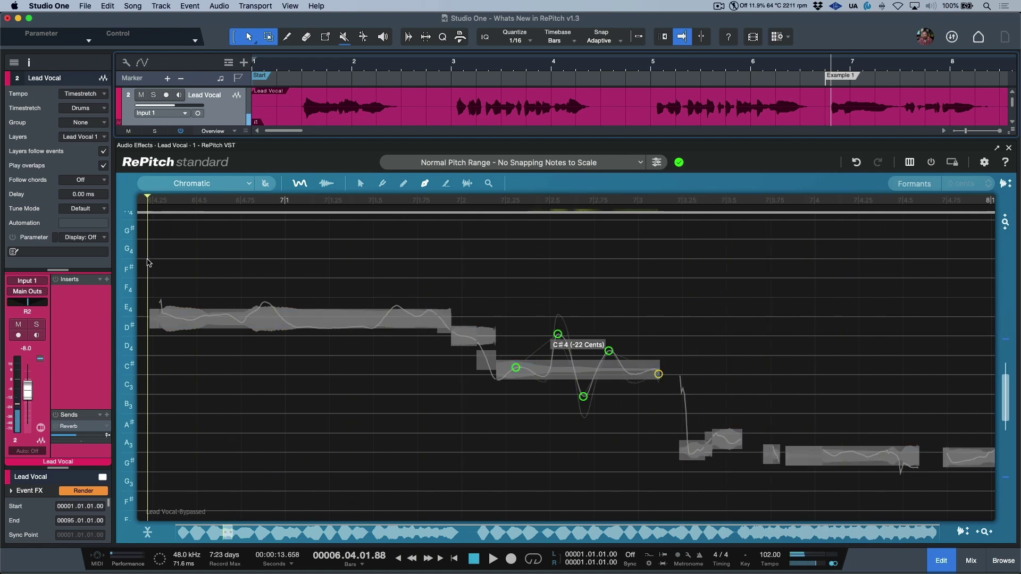
{"action": "key", "text": "b"}
{"action": "key", "text": "space"}
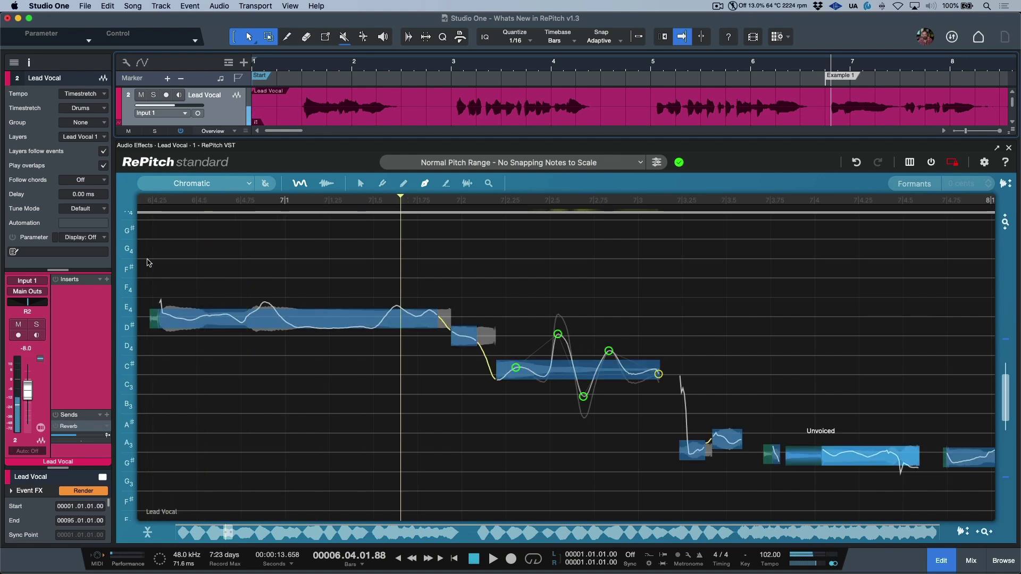
{"action": "key", "text": "space"}
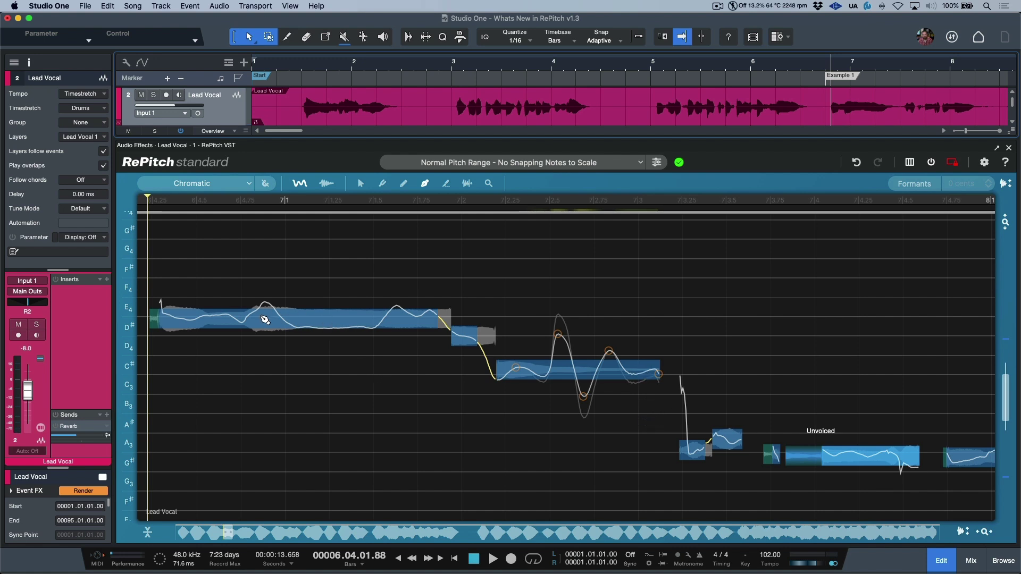
Add Pen control points along the long note spanning bar 7, raise its first peak slightly and shift the flat section's second point later
{"action": "left_click", "coordinate": [187, 321]}
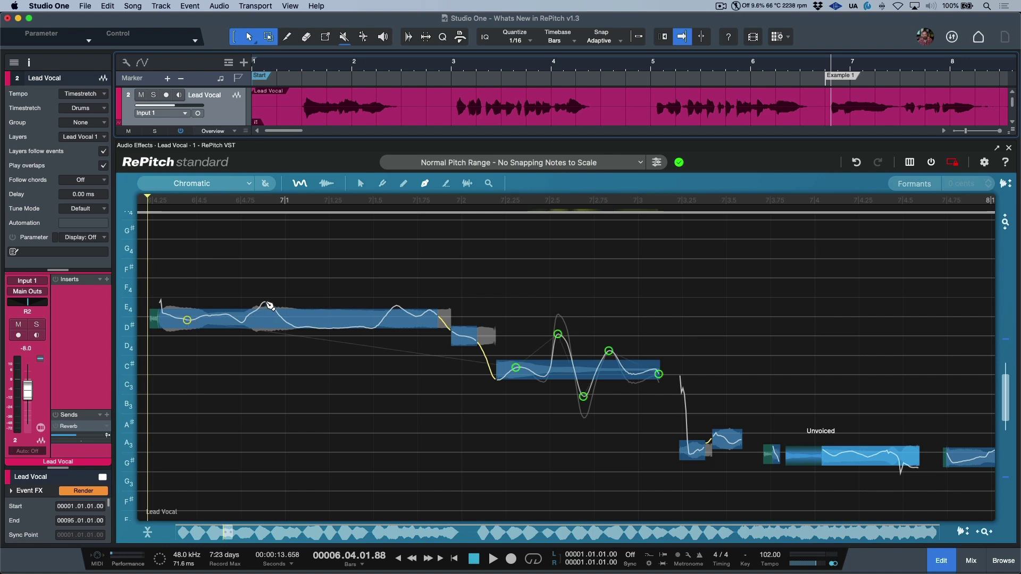
{"action": "left_click", "coordinate": [265, 302]}
{"action": "left_click", "coordinate": [265, 303]}
{"action": "left_click_drag", "start_coordinate": [270, 306], "coordinate": [276, 300]}
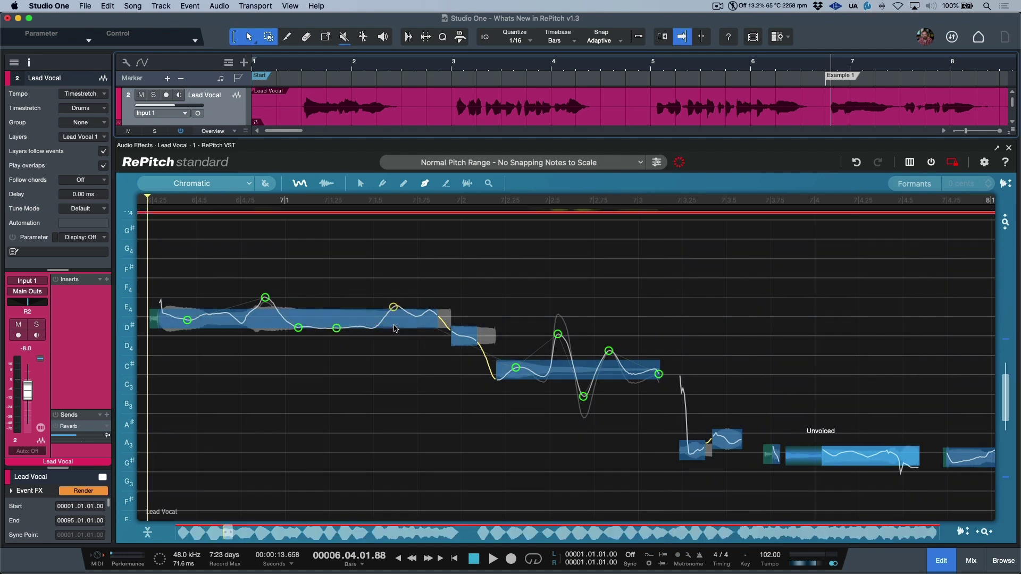
{"action": "left_click_drag", "start_coordinate": [337, 330], "coordinate": [376, 333]}
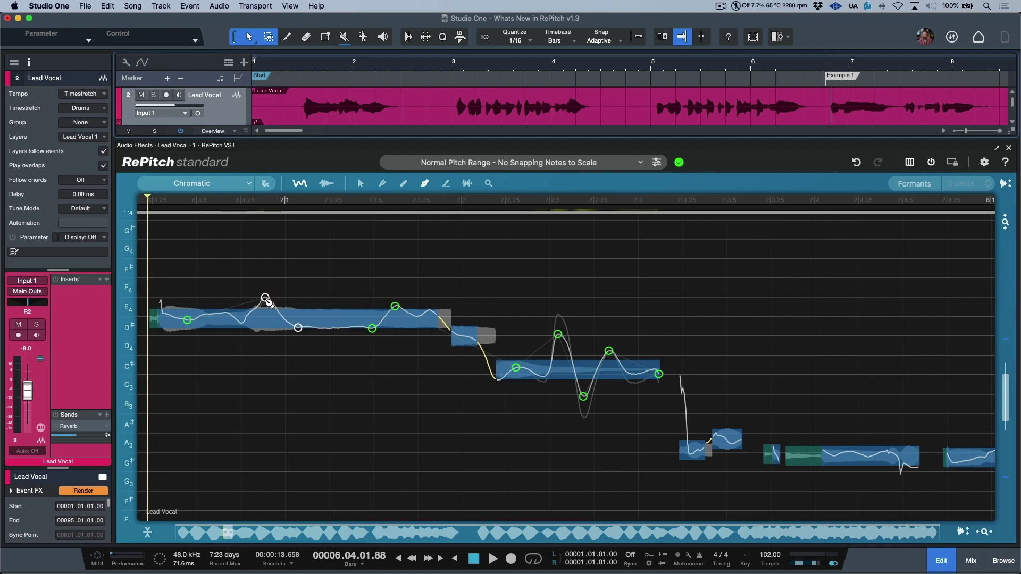
On the long note, remove the control point after the first peak and pull the peak's remaining point down to shift the curve
{"action": "mouse_move", "coordinate": [266, 302]}
{"action": "left_mouse_down"}
{"action": "mouse_move", "coordinate": [273, 312]}
{"action": "mouse_move", "coordinate": [268, 290]}
{"action": "mouse_move", "coordinate": [275, 315]}
{"action": "mouse_move", "coordinate": [267, 302]}
{"action": "left_mouse_up"}
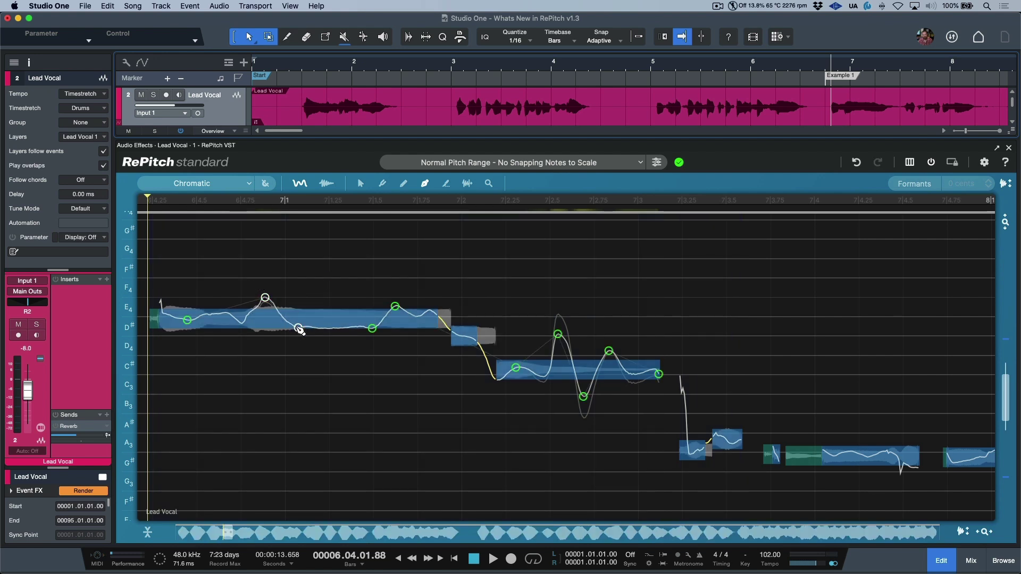
{"action": "left_click_drag", "start_coordinate": [298, 327], "coordinate": [298, 327]}
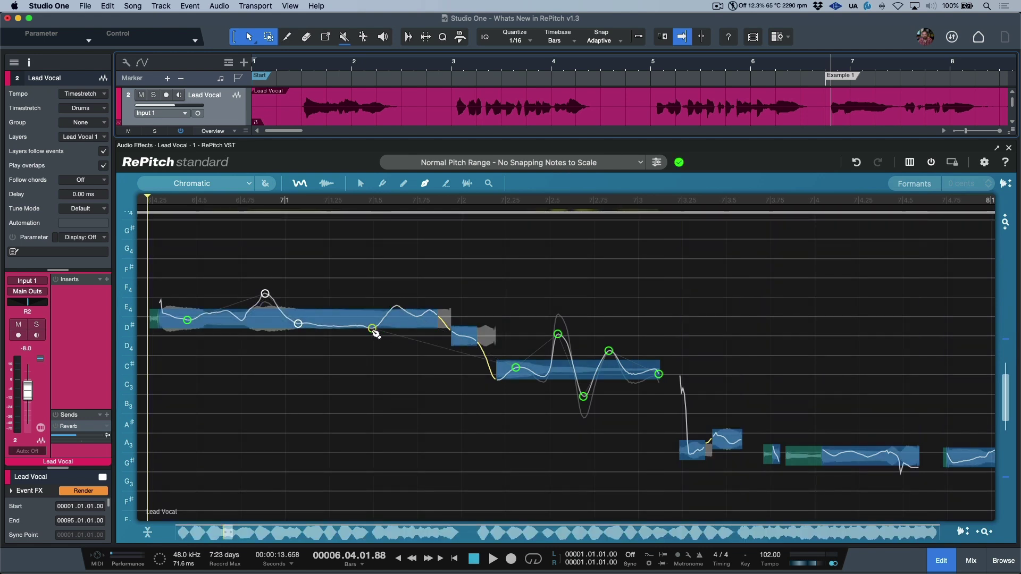
{"action": "double_click", "coordinate": [299, 323]}
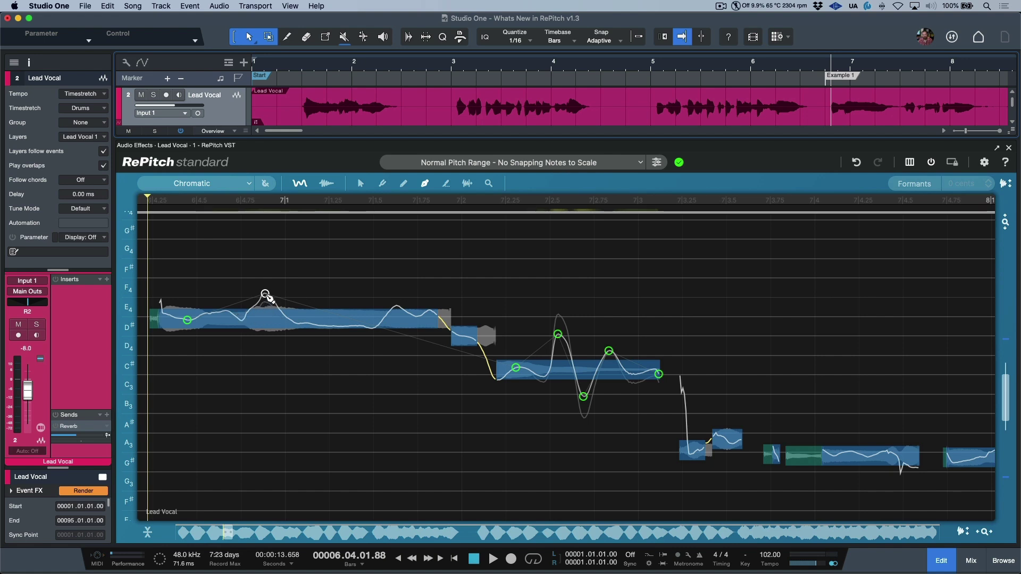
{"action": "left_click_drag", "start_coordinate": [265, 294], "coordinate": [265, 302]}
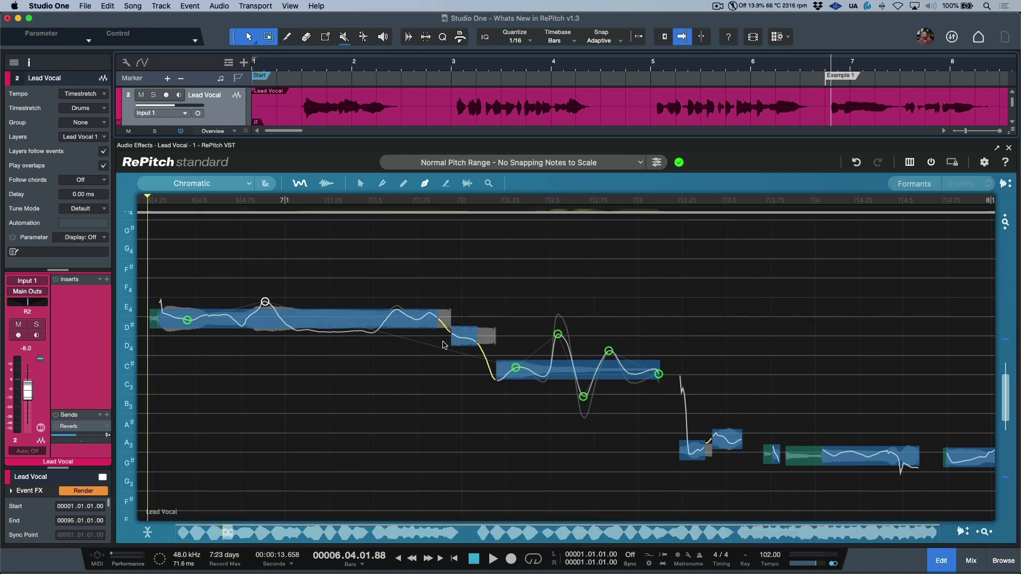
Lower the C#4 note's first pitch peak slightly more with the Pen tool, and centre the note at 0 cents
{"action": "left_click", "coordinate": [361, 183]}
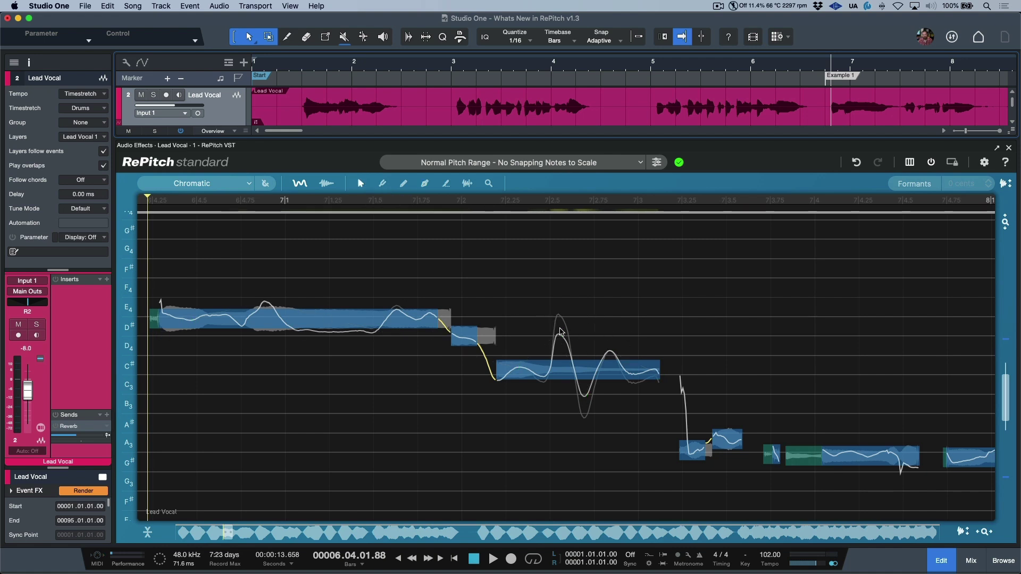
{"action": "left_click", "coordinate": [404, 184]}
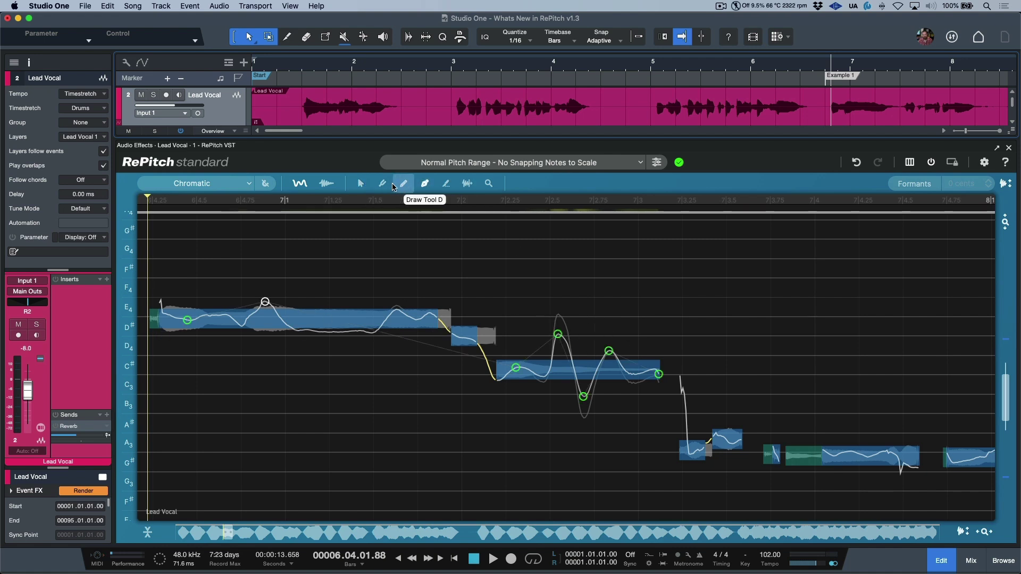
{"action": "left_click", "coordinate": [361, 183]}
{"action": "left_click", "coordinate": [579, 370]}
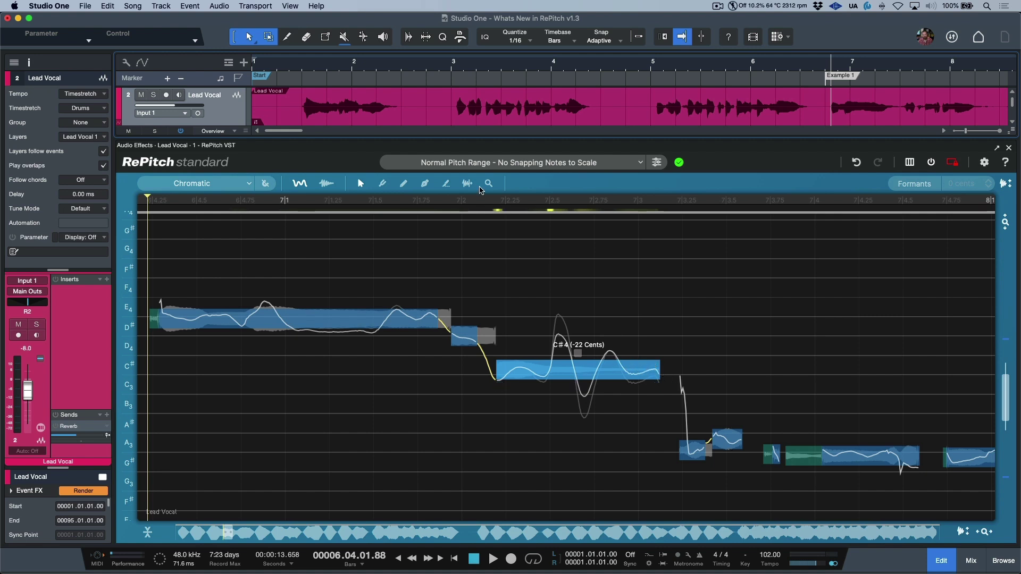
{"action": "left_click", "coordinate": [424, 184]}
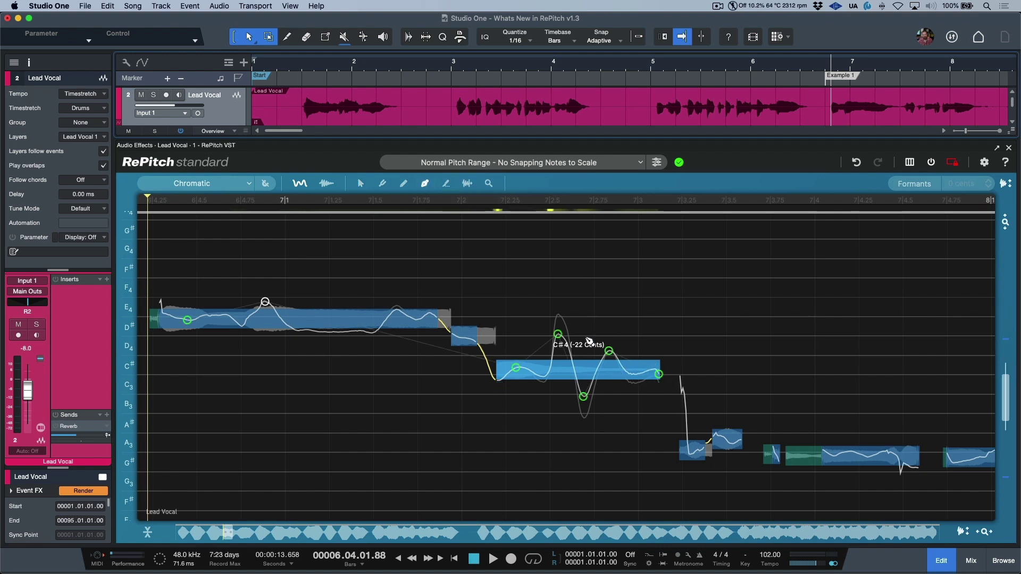
{"action": "left_click_drag", "start_coordinate": [558, 335], "coordinate": [560, 342]}
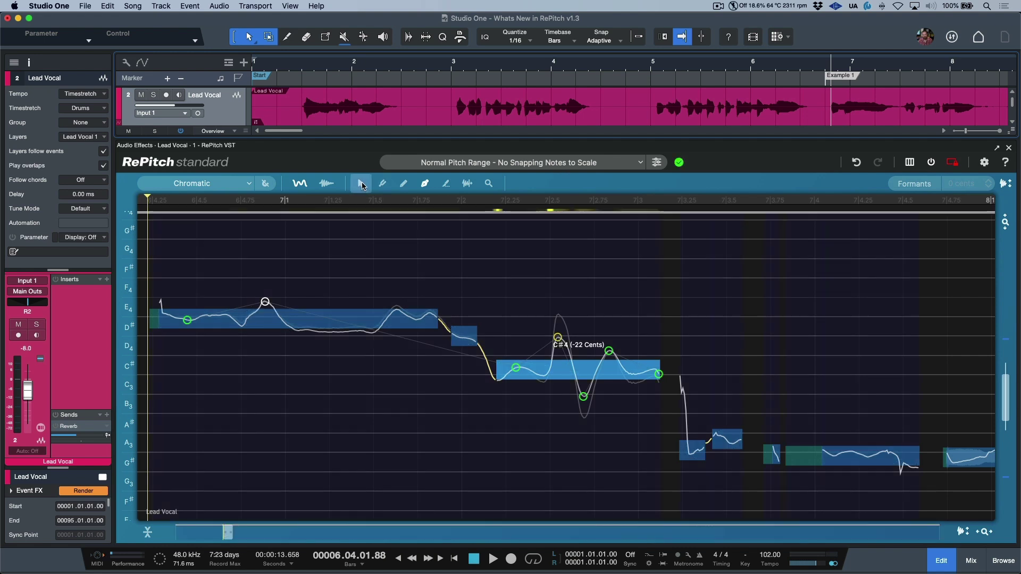
{"action": "left_click", "coordinate": [362, 186]}
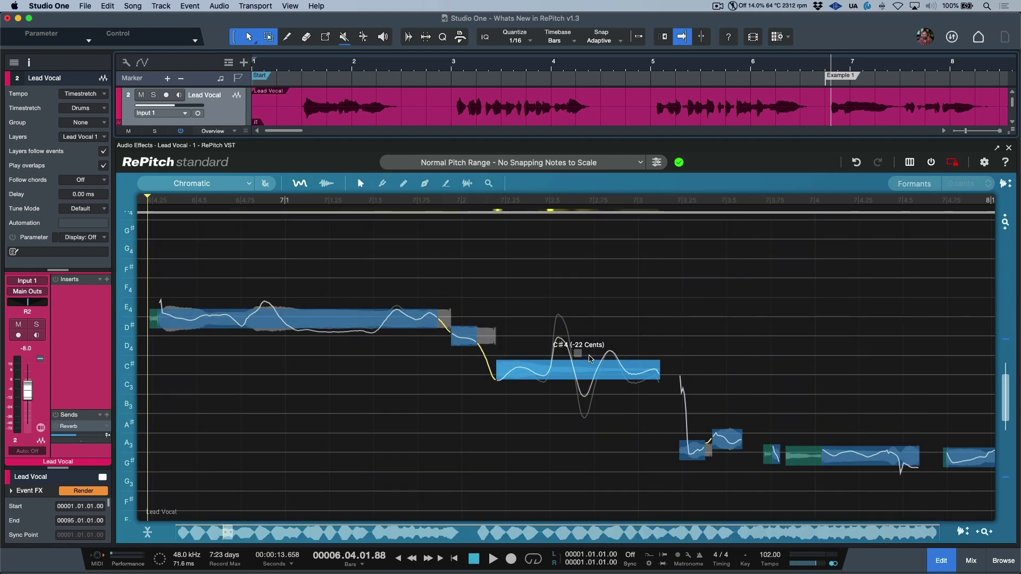
{"action": "double_click", "coordinate": [589, 372]}
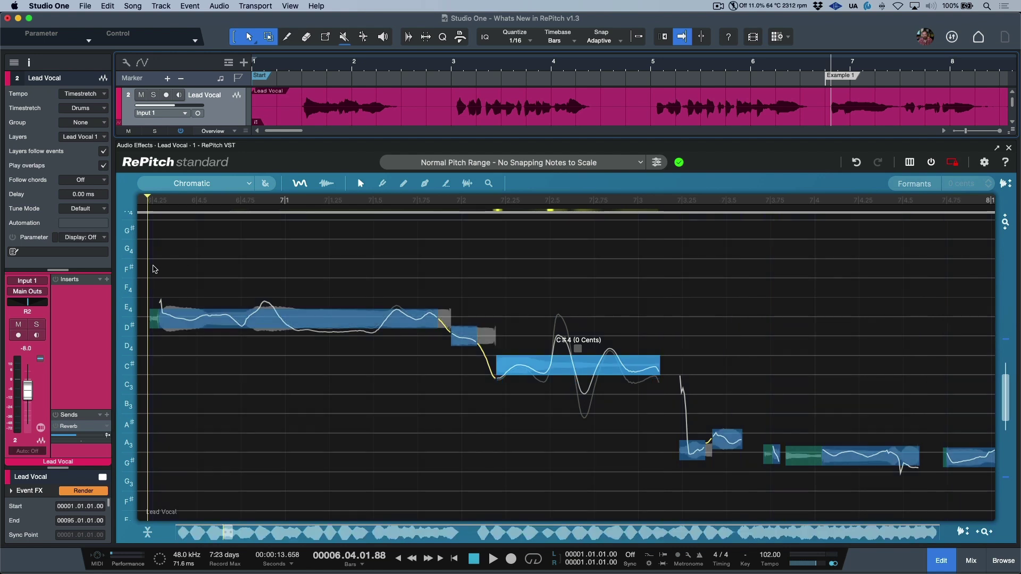
Play the phrase with the centred C#4 note, comparing it against the bypassed version, and listen on into bar 9
{"action": "key", "text": "space"}
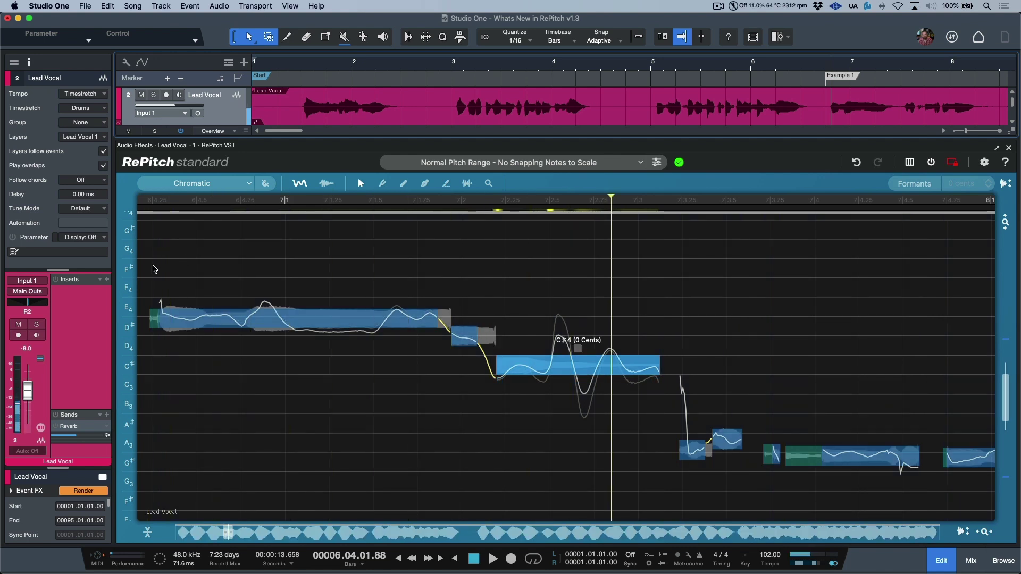
{"action": "key", "text": "space"}
{"action": "key", "text": "b"}
{"action": "key", "text": "space"}
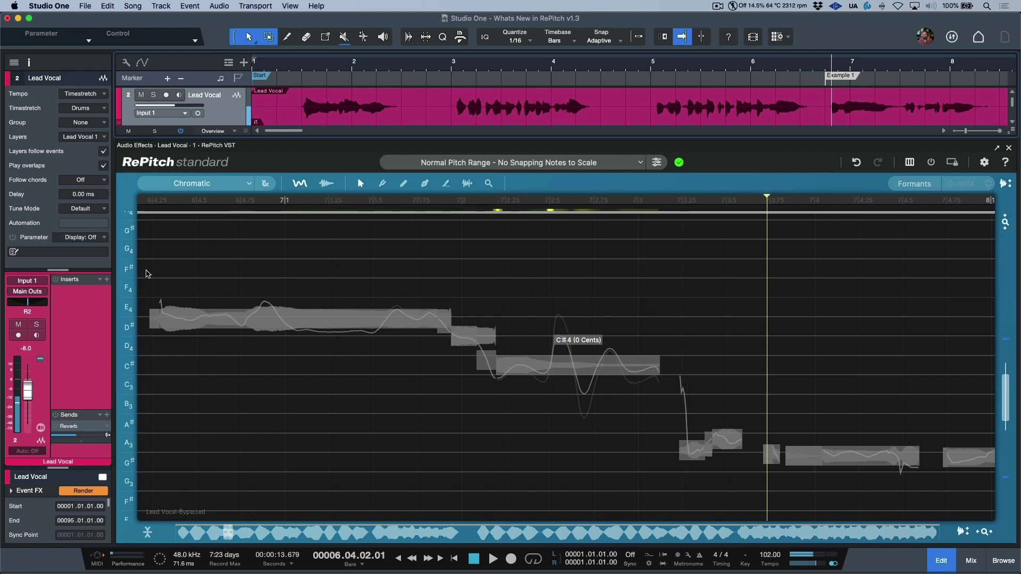
{"action": "key", "text": "space"}
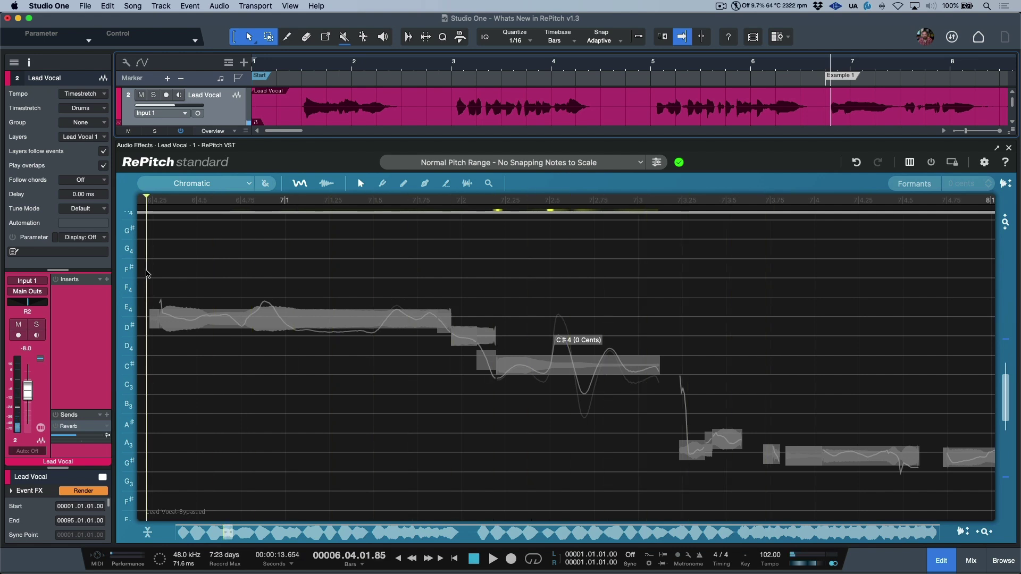
{"action": "key", "text": "b"}
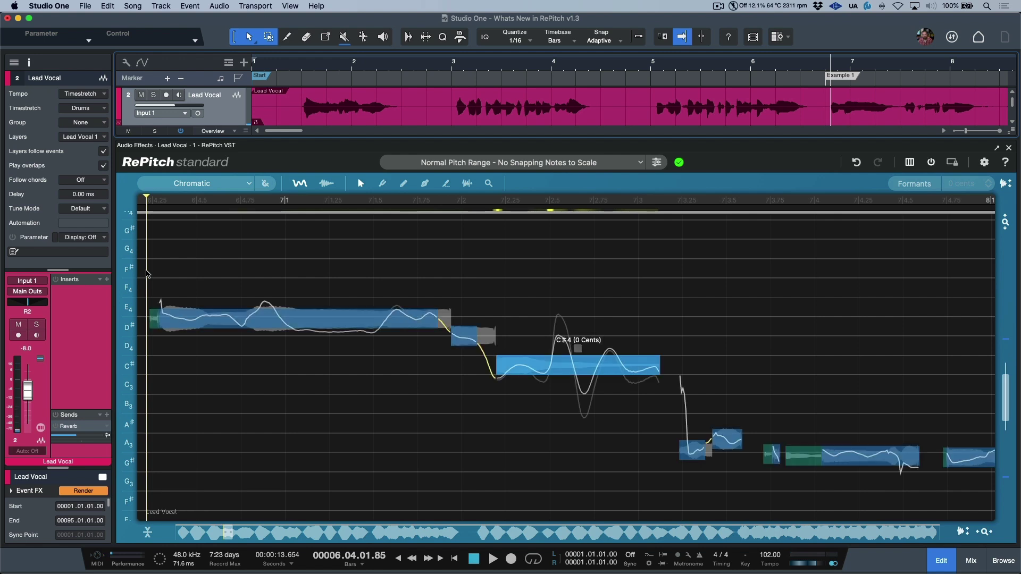
{"action": "key", "text": "space"}
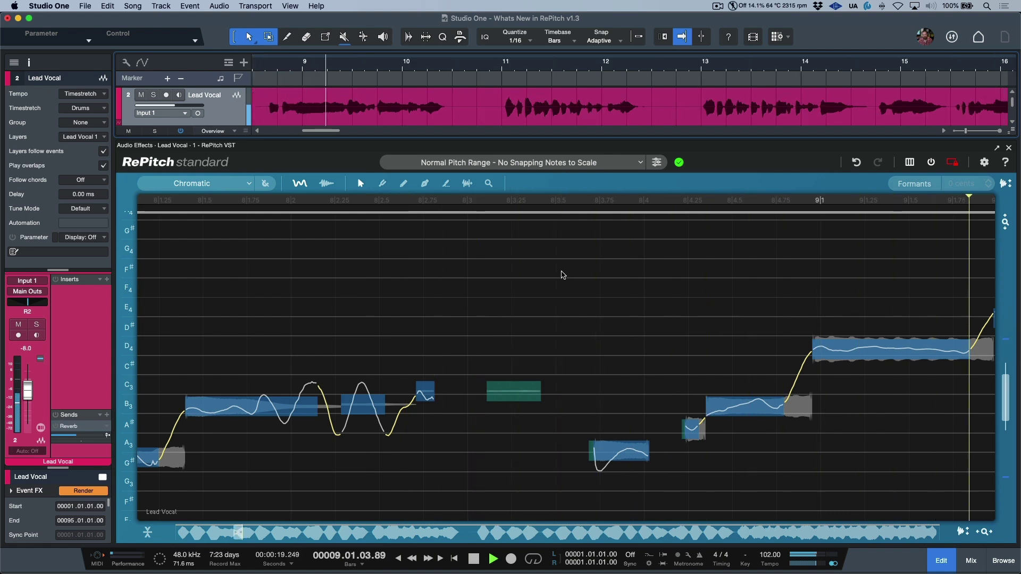
{"action": "key", "text": "space"}
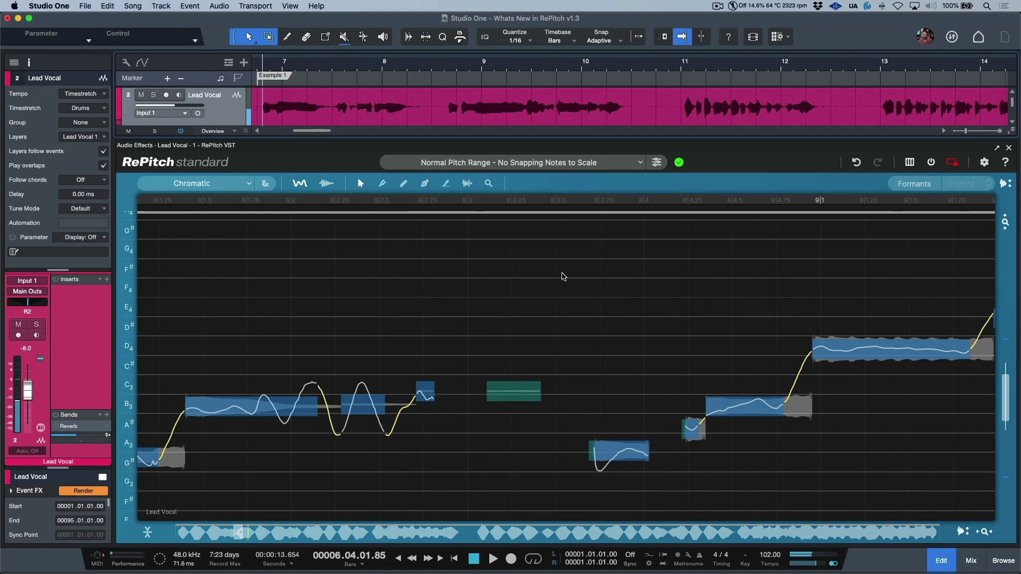
Go to the Vibrato Change marker at bar 41 and play the note with wide vibrato
{"action": "key", "text": "shift+n"}
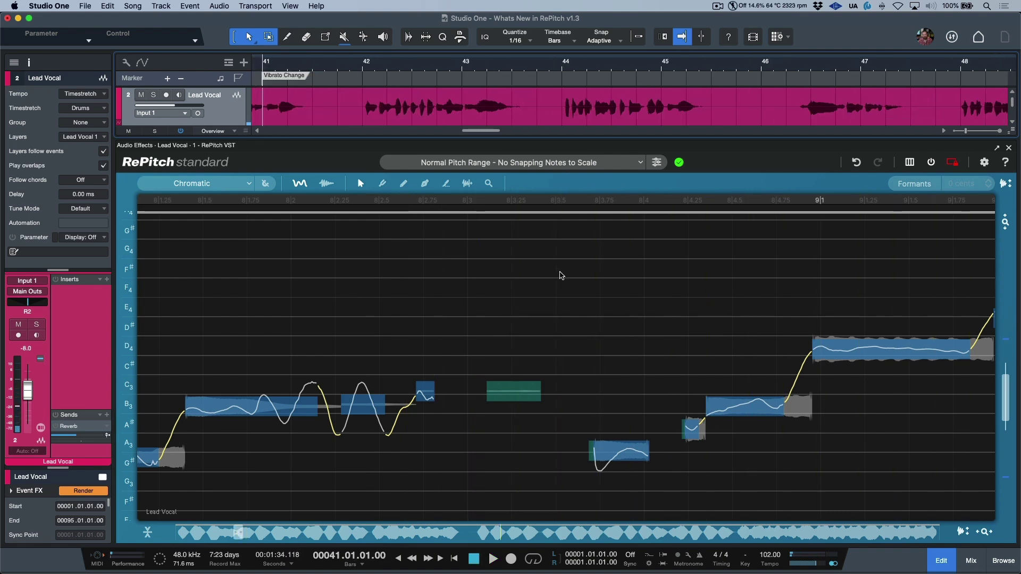
{"action": "key", "text": "space"}
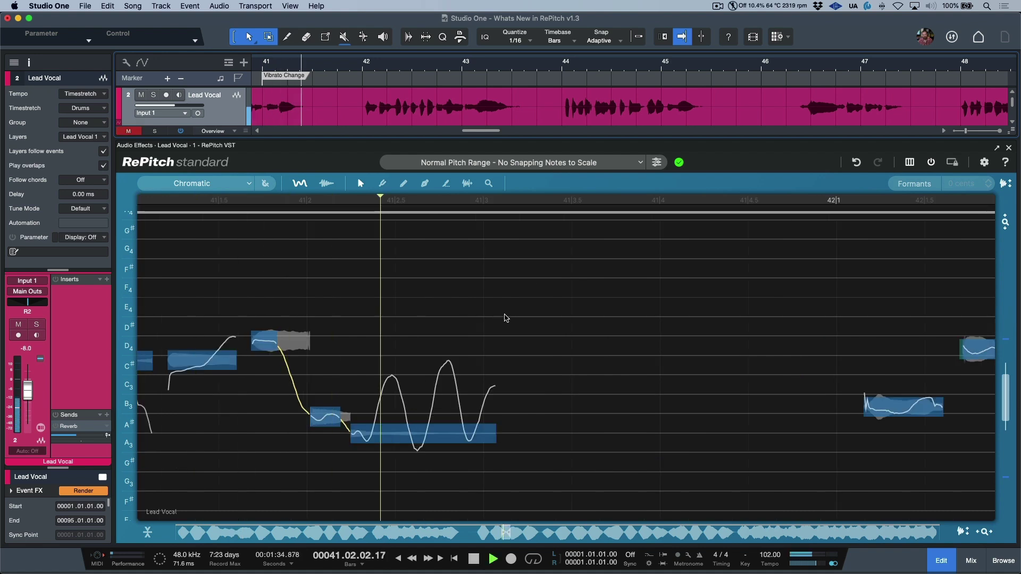
{"action": "key", "text": "space"}
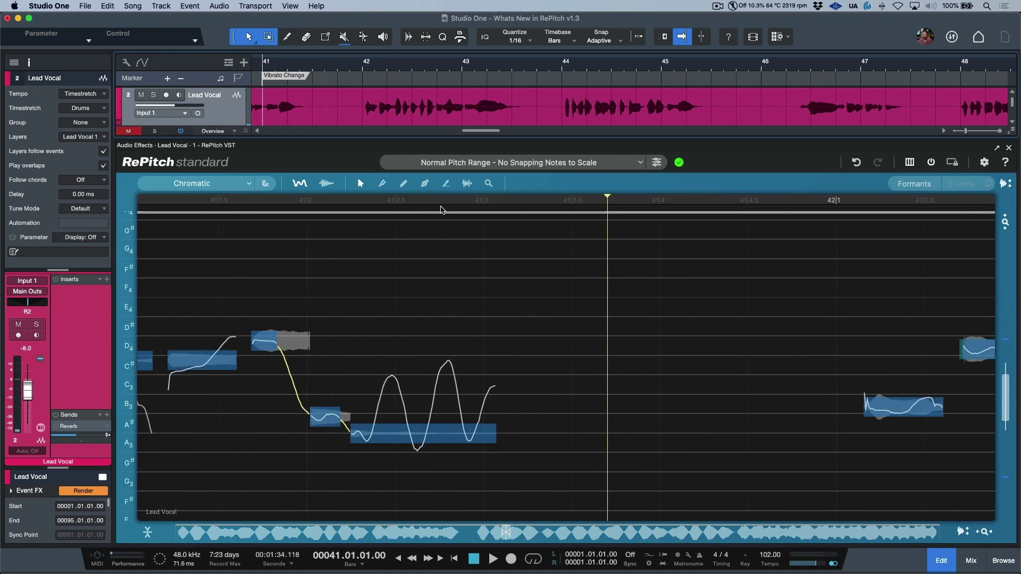
Place Shaper Tool control points on the vibrato peaks and troughs of bar 41's long A3 note, and lower its two main peaks
{"action": "left_click", "coordinate": [424, 182]}
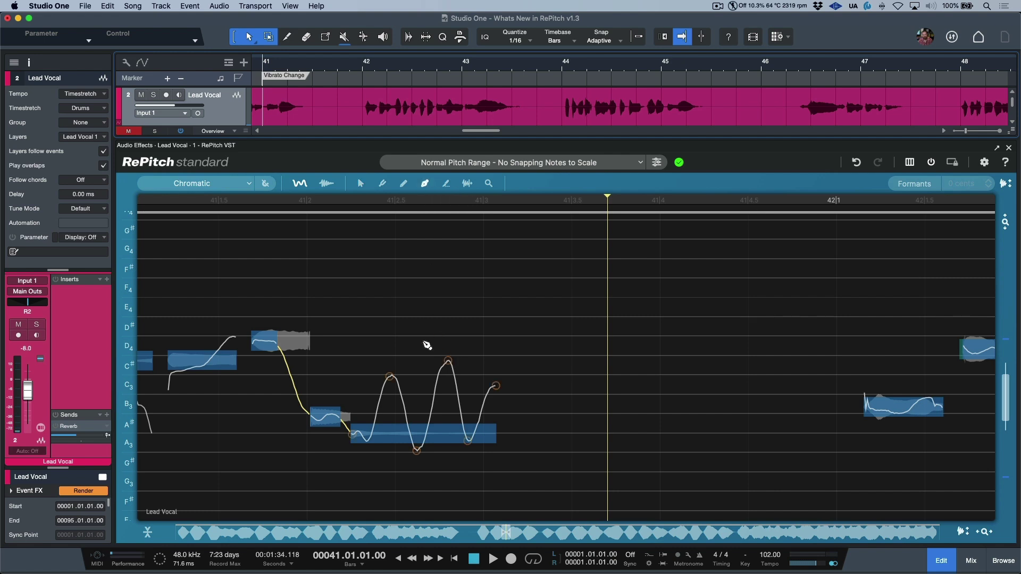
{"action": "left_click", "coordinate": [449, 362]}
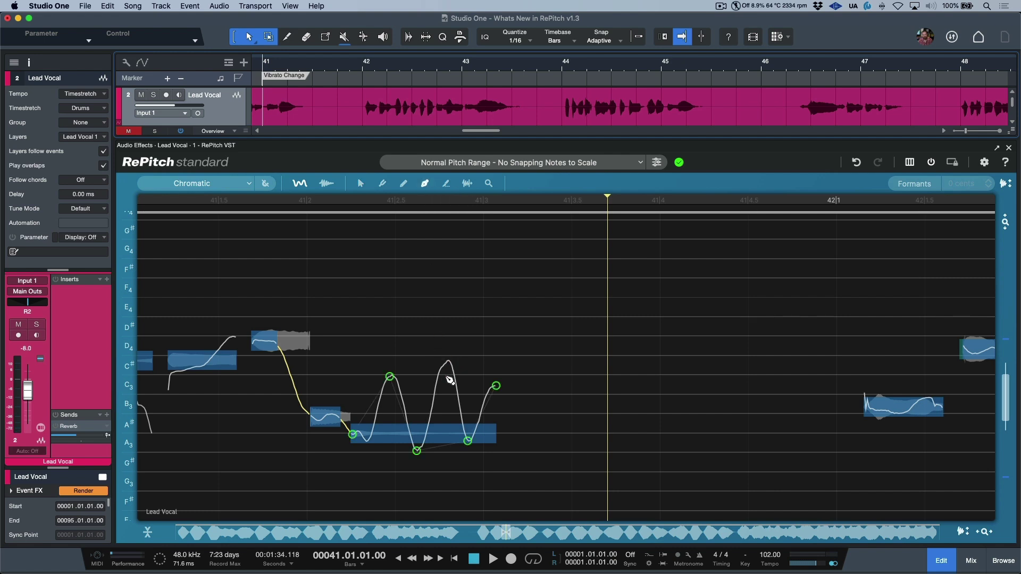
{"action": "left_click", "coordinate": [446, 362]}
{"action": "left_click_drag", "start_coordinate": [447, 366], "coordinate": [390, 395]}
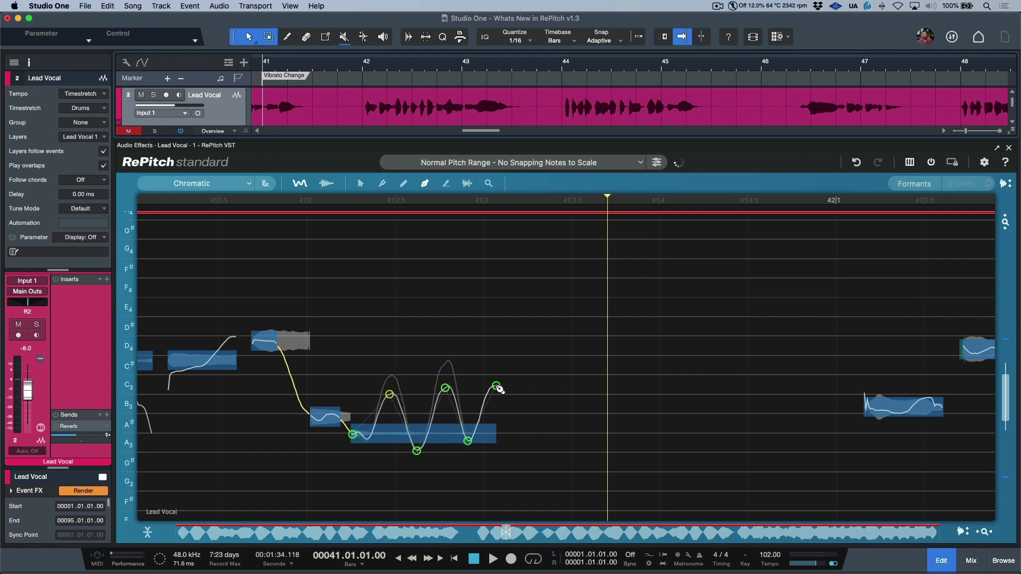
Lower the end point and last trough of the A3 note's vibrato, raise its first trough slightly, and fine-tune the inner points together
{"action": "left_click_drag", "start_coordinate": [496, 386], "coordinate": [496, 394]}
{"action": "left_click_drag", "start_coordinate": [470, 447], "coordinate": [423, 450]}
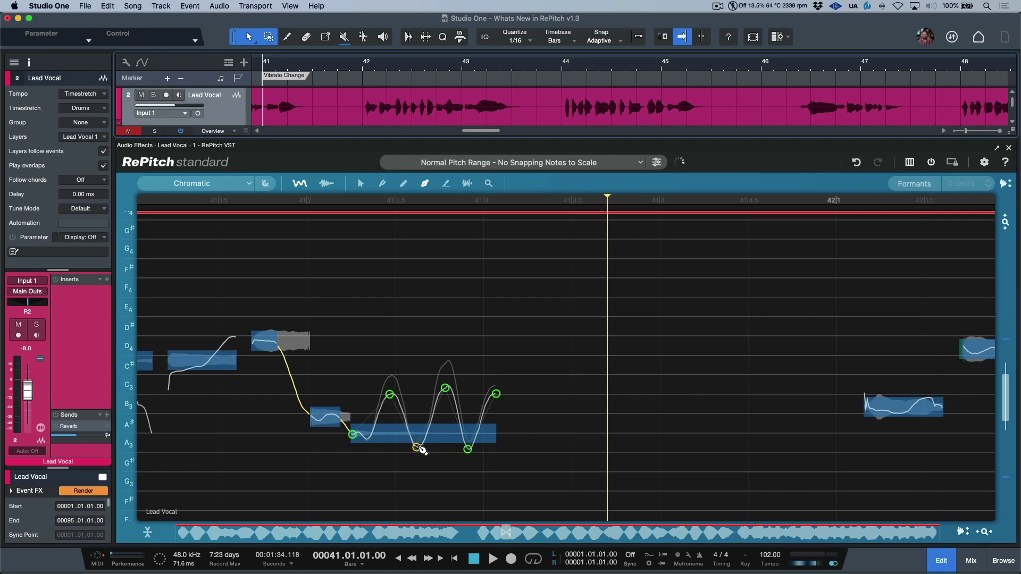
{"action": "left_click", "coordinate": [380, 366]}
{"action": "left_click_drag", "start_coordinate": [445, 388], "coordinate": [445, 386]}
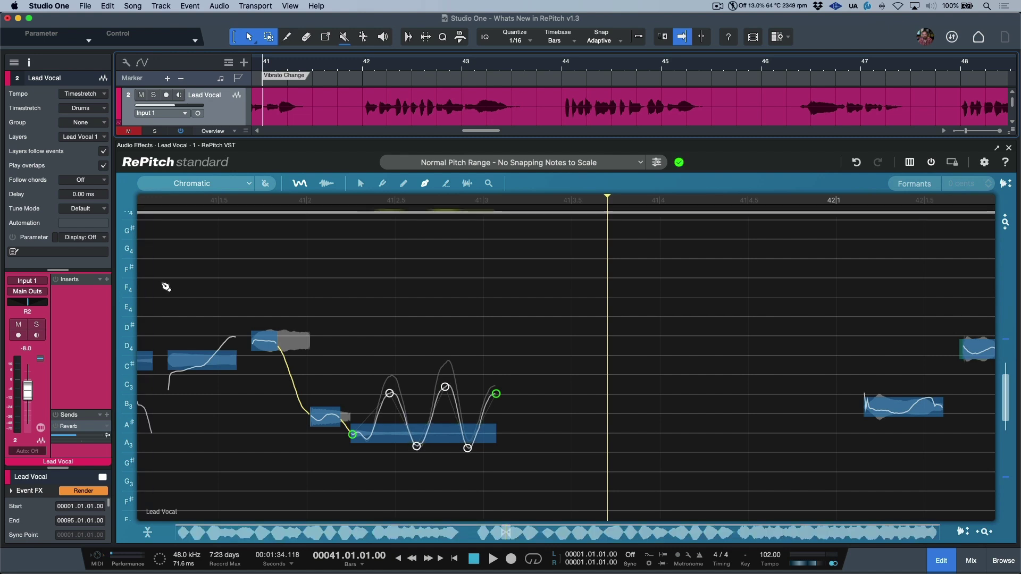
Play the Vibrato Change phrase bypassed, and compare it with the reshaped vibrato
{"action": "key", "text": "b"}
{"action": "left_click", "coordinate": [162, 286]}
{"action": "key", "text": "space"}
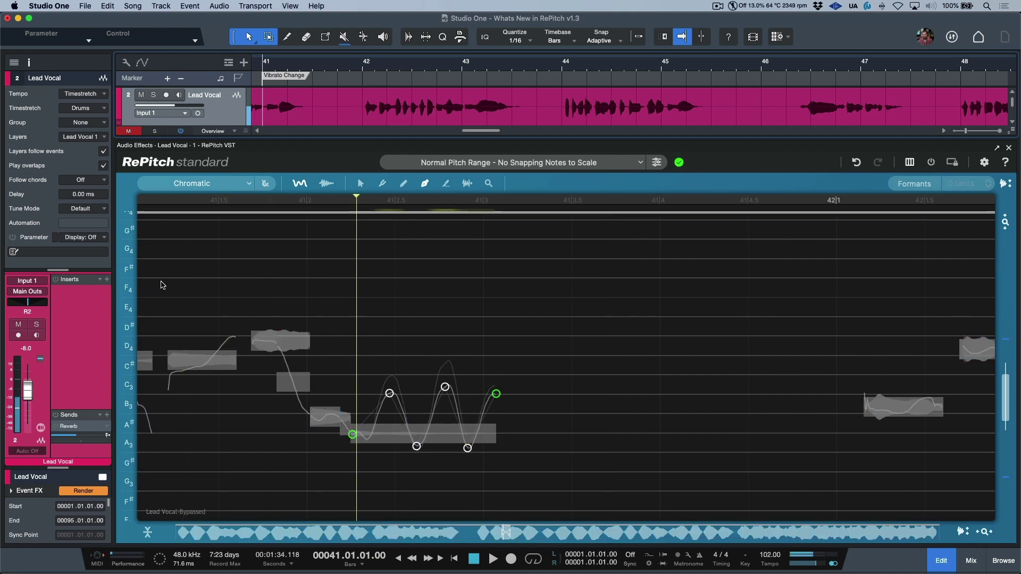
{"action": "key", "text": "space"}
{"action": "key", "text": "b"}
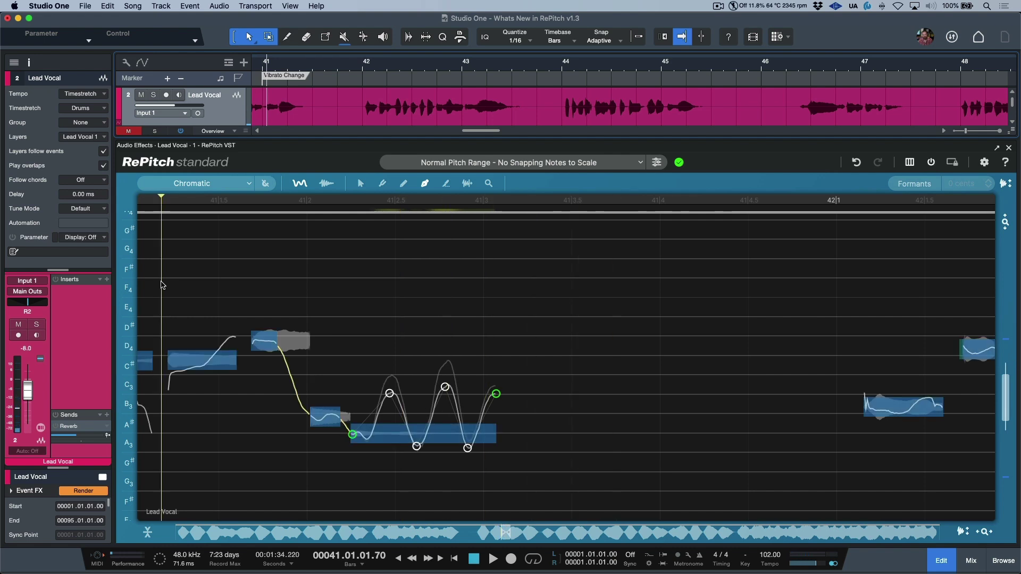
{"action": "key", "text": "space"}
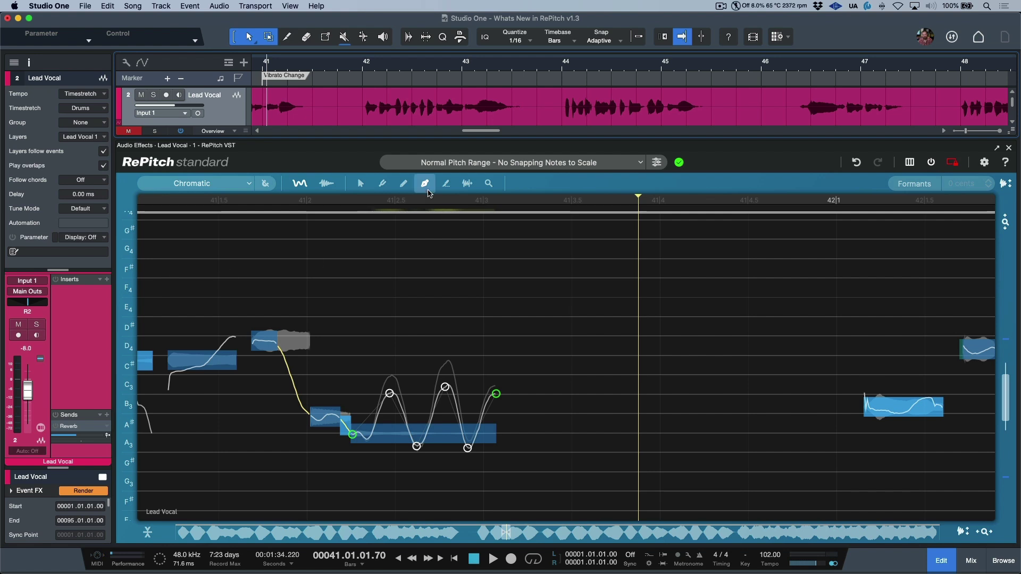
In the level view, place four Shaper Tool control points along the level curve of the long vibrato note in bar 43
{"action": "left_click_drag", "start_coordinate": [567, 382], "coordinate": [547, 380]}
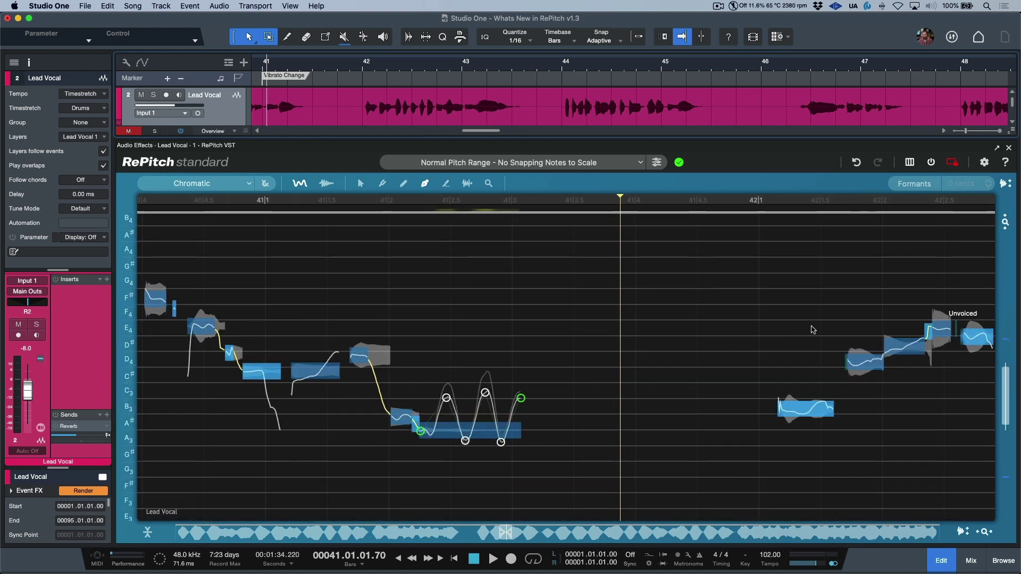
{"action": "scroll", "coordinate": [786, 329], "scroll_direction": "right", "scroll_amount": 10}
{"action": "scroll", "coordinate": [695, 268], "scroll_direction": "up", "scroll_amount": 6}
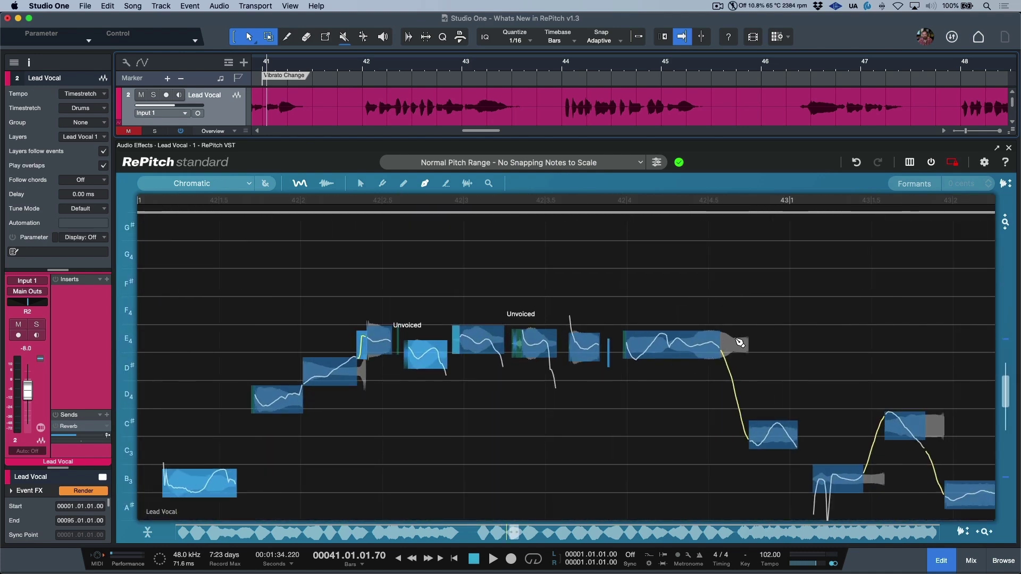
{"action": "left_click_drag", "start_coordinate": [845, 303], "coordinate": [581, 275]}
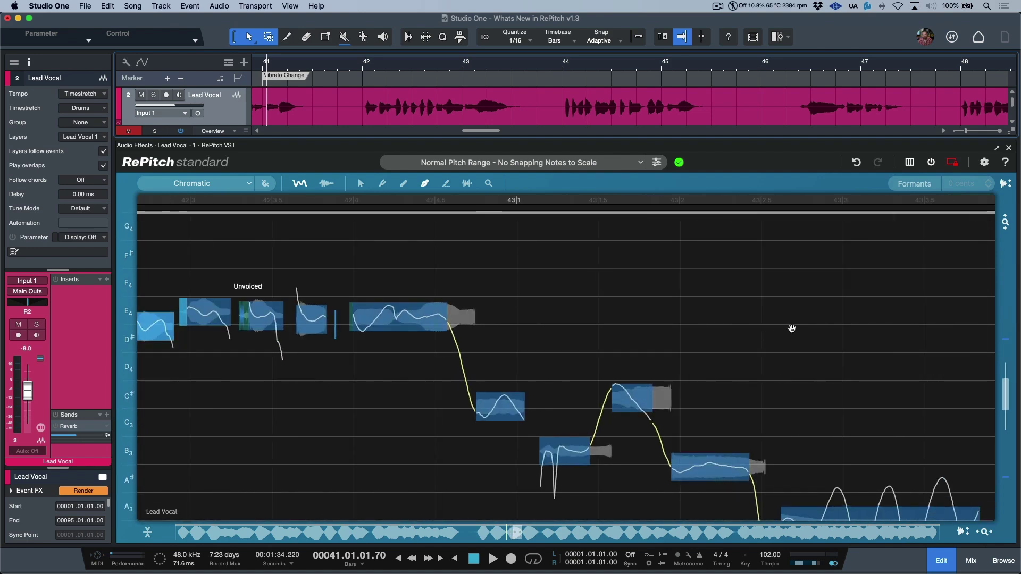
{"action": "scroll", "coordinate": [792, 331], "scroll_direction": "right", "scroll_amount": 10}
{"action": "scroll", "coordinate": [792, 331], "scroll_direction": "down", "scroll_amount": 3}
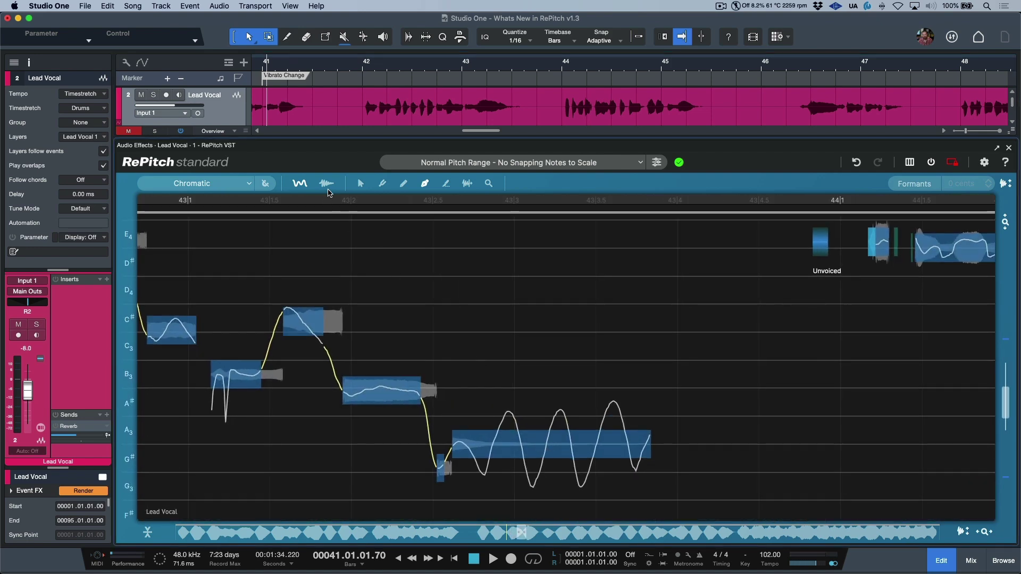
{"action": "left_click", "coordinate": [327, 183]}
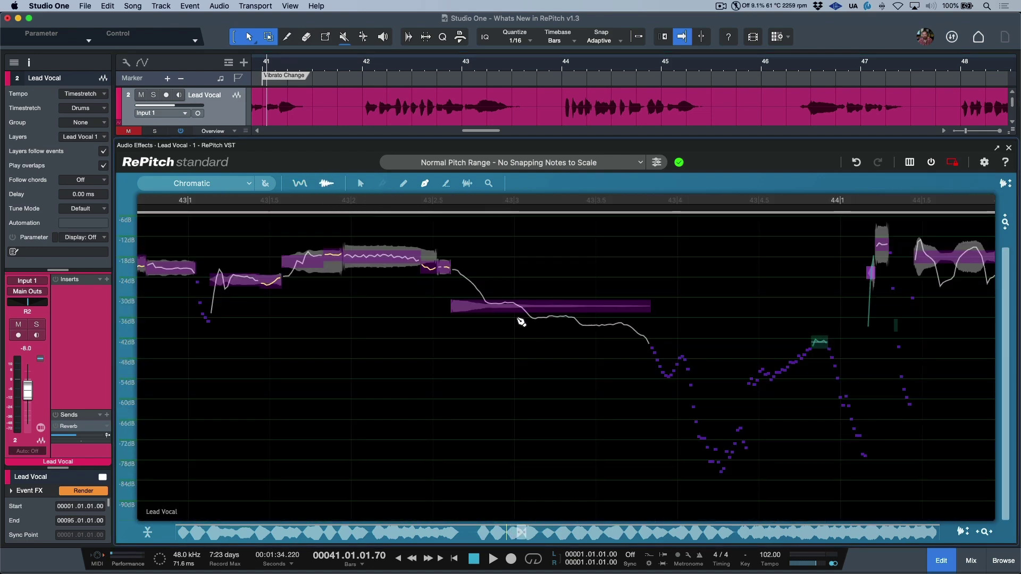
{"action": "left_click", "coordinate": [484, 301]}
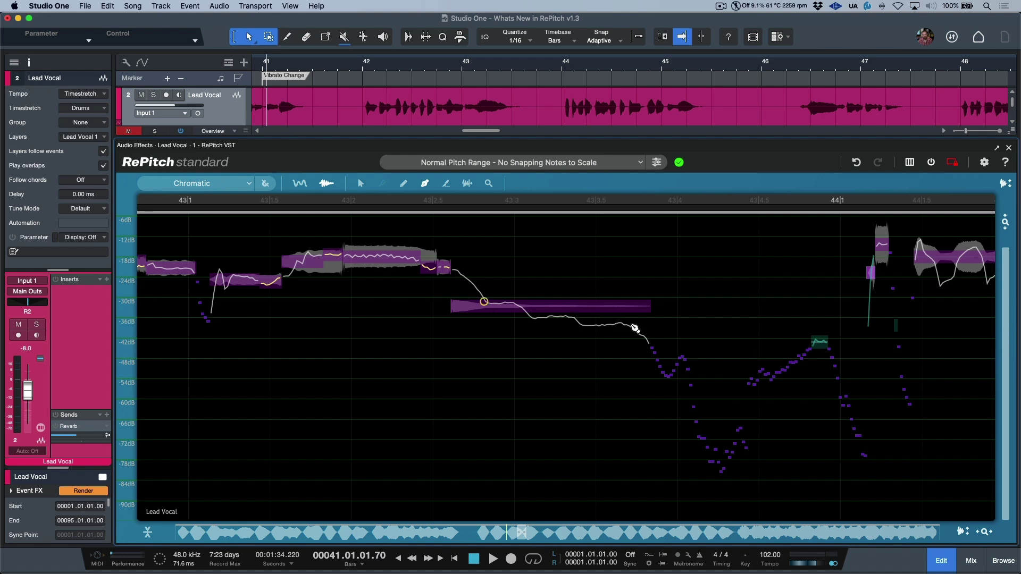
{"action": "left_click", "coordinate": [617, 323]}
{"action": "left_click", "coordinate": [644, 339]}
{"action": "left_click", "coordinate": [518, 306]}
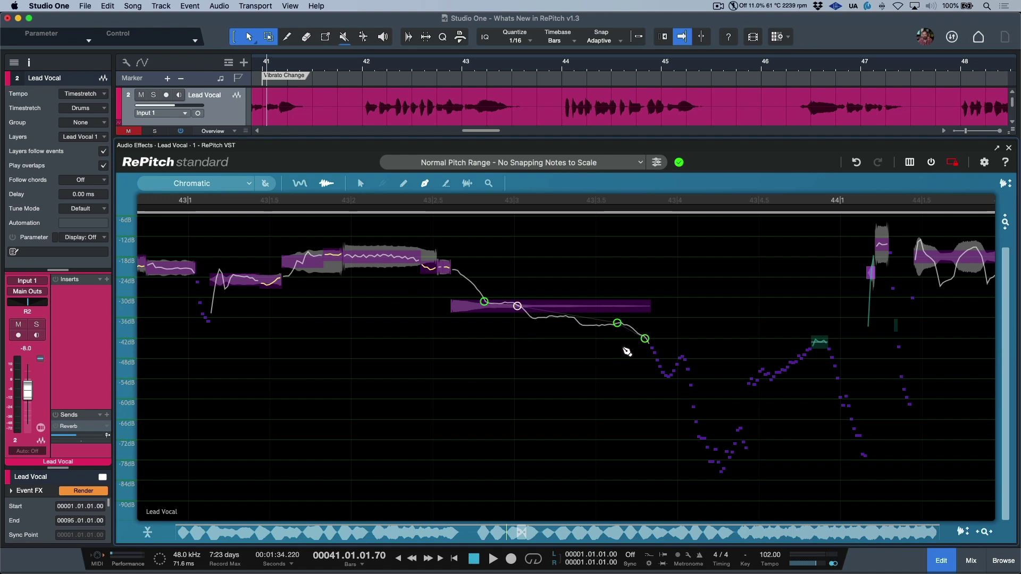
Raise the two middle control points of the long note's level curve, and undo and redo the change
{"action": "left_click_drag", "start_coordinate": [618, 324], "coordinate": [618, 311]}
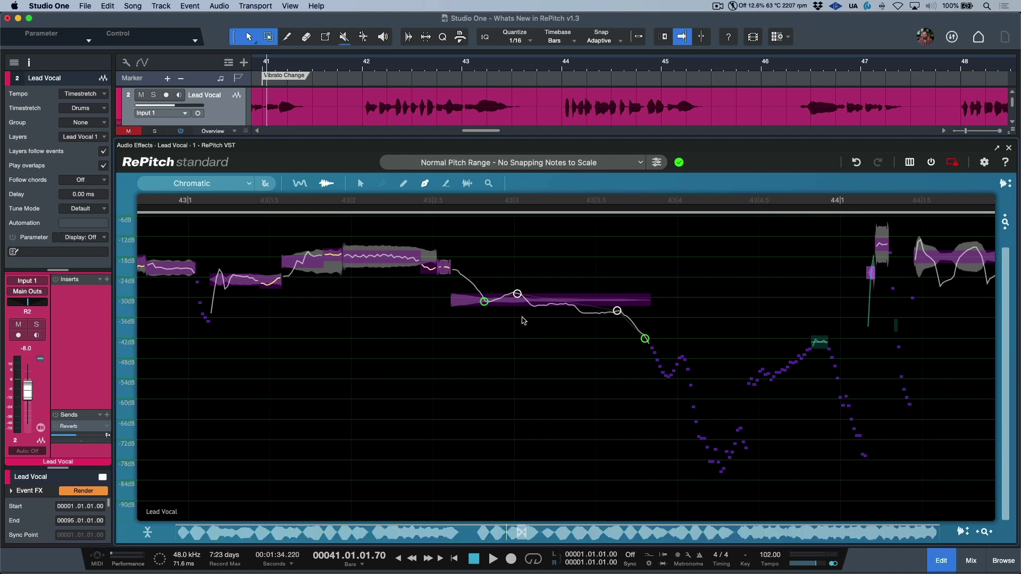
{"action": "left_click", "coordinate": [856, 162]}
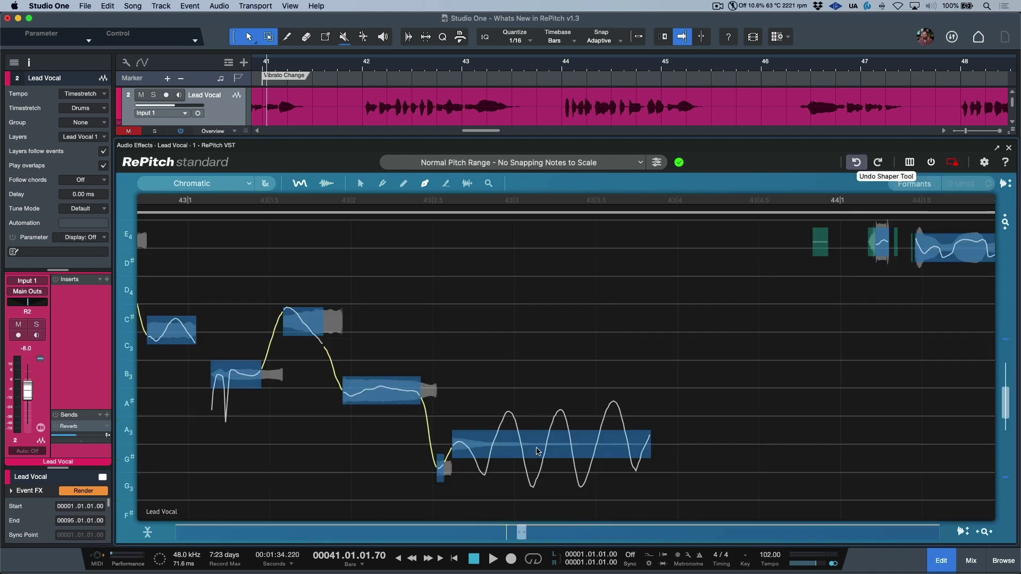
{"action": "left_click", "coordinate": [877, 163]}
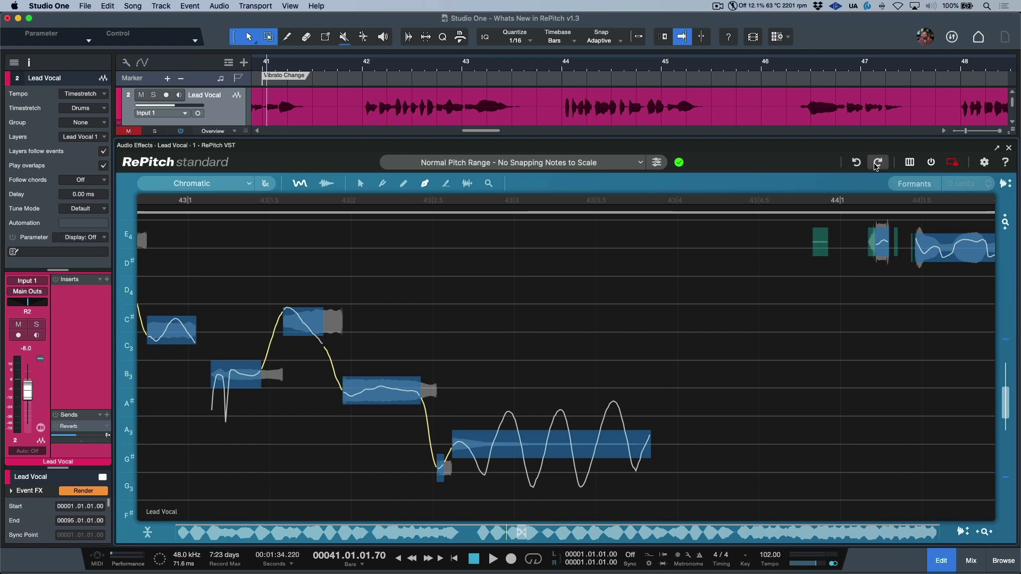
In the pitch view, lower the last vibrato trough of bar 43's long note, and shift the whole note down to G#3 (6 Cents)
{"action": "left_click", "coordinate": [431, 187]}
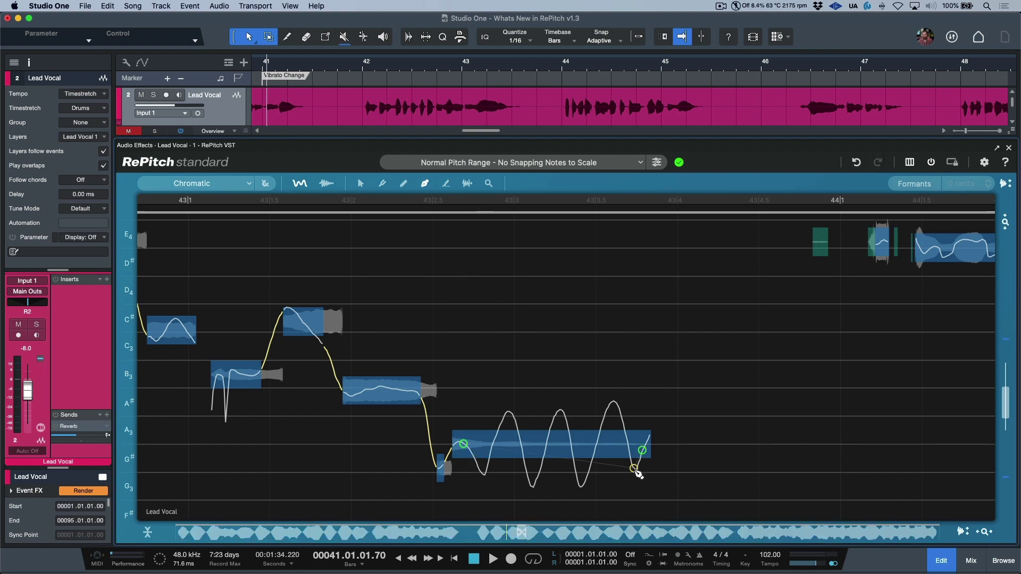
{"action": "left_click_drag", "start_coordinate": [635, 471], "coordinate": [637, 485]}
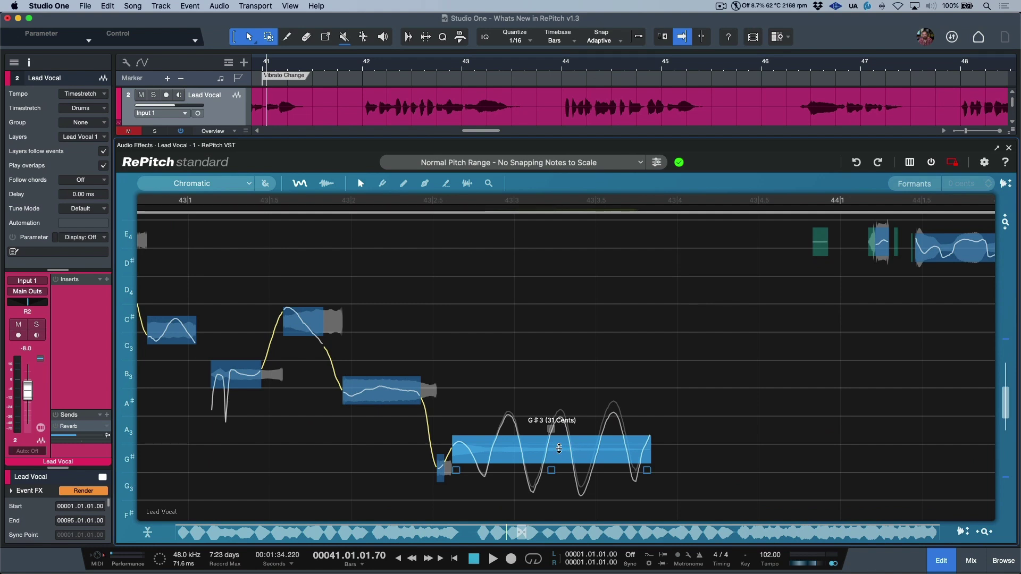
{"action": "left_click_drag", "start_coordinate": [559, 449], "coordinate": [558, 455]}
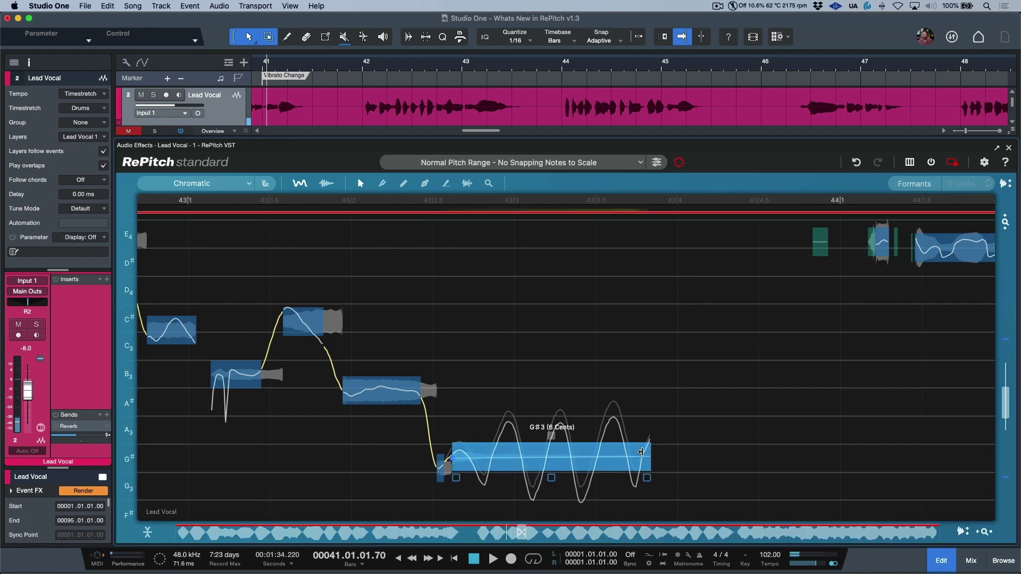
Add control points on the G#3 note's last peak and the trough before it, lowering the peak and raising the trough
{"action": "left_click", "coordinate": [425, 183]}
{"action": "left_click", "coordinate": [579, 491]}
{"action": "left_click", "coordinate": [614, 415]}
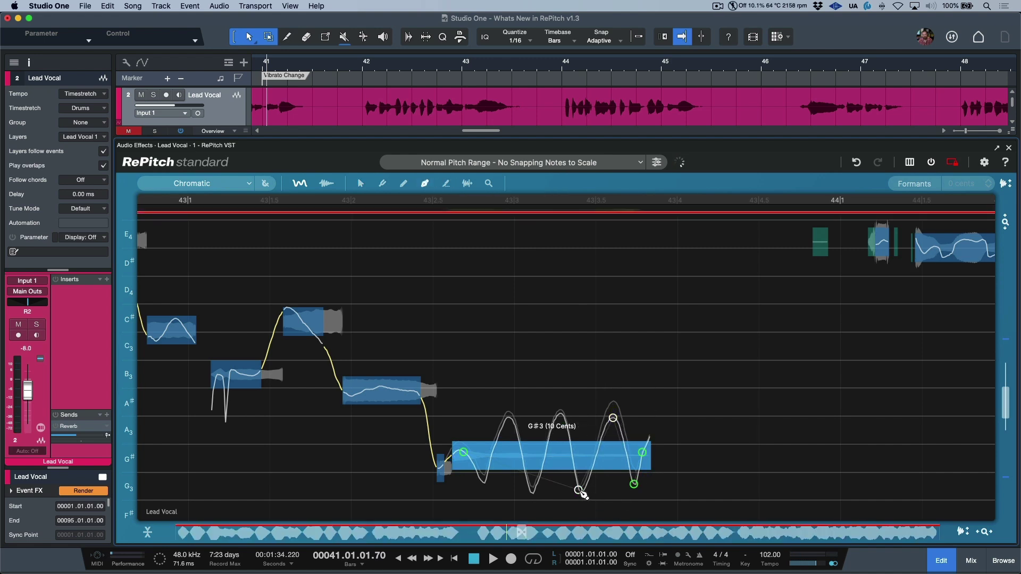
{"action": "left_click_drag", "start_coordinate": [580, 484], "coordinate": [581, 486]}
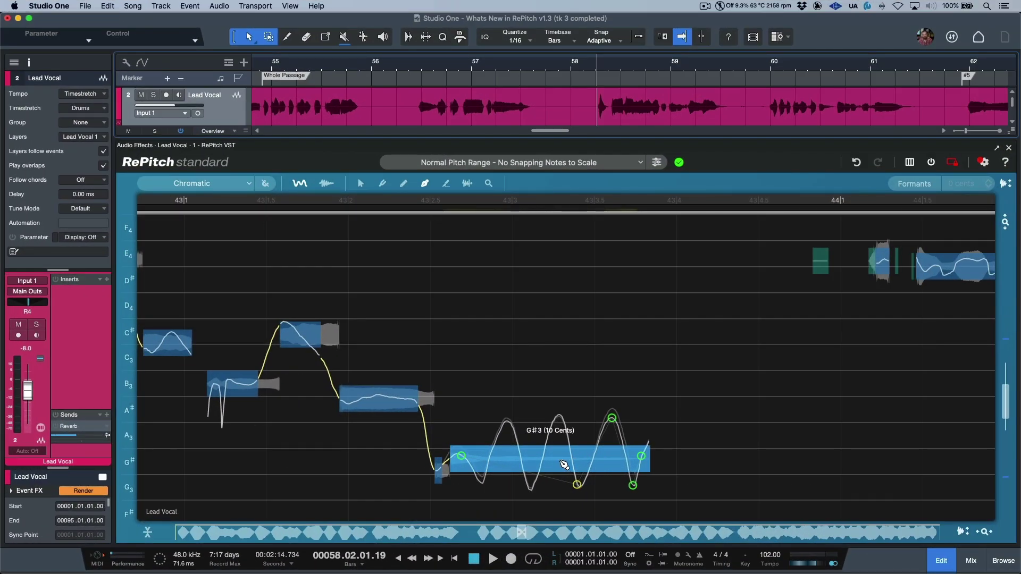
Examine the Delete Shaper Tool Group command and the Reset Selected Notes options for the G#3 note
{"action": "right_click", "coordinate": [562, 463]}
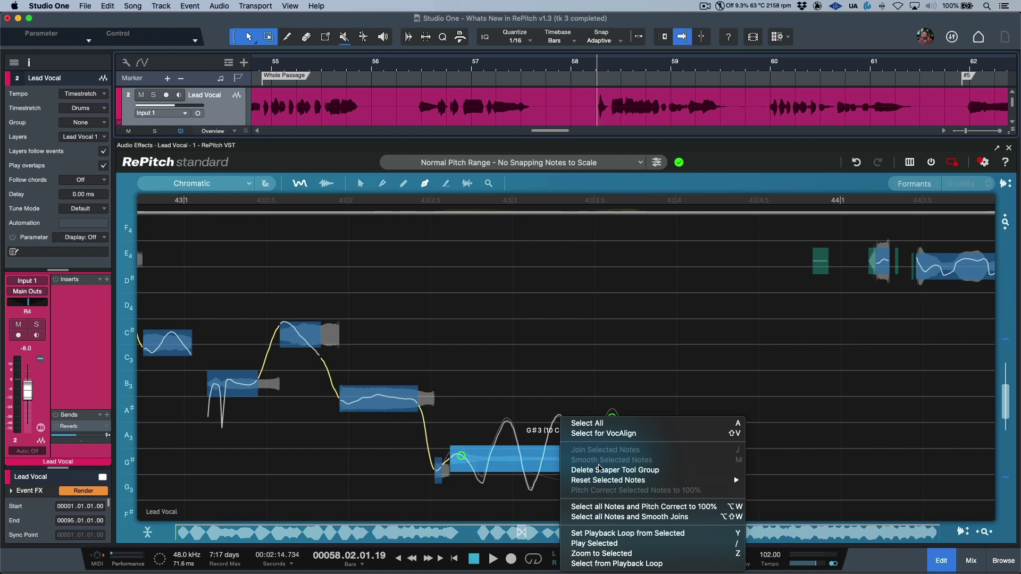
{"action": "left_click", "coordinate": [601, 473]}
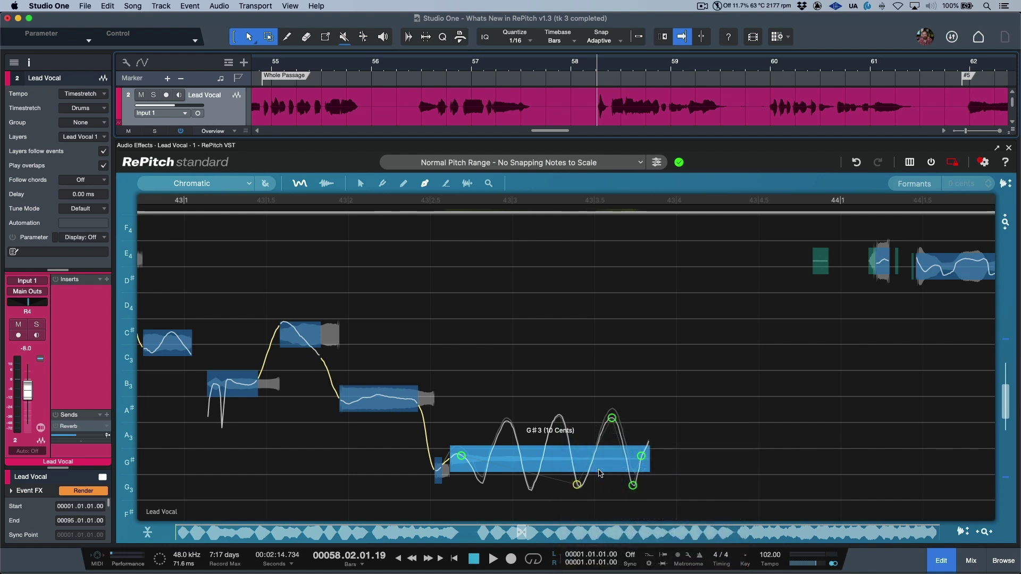
{"action": "right_click", "coordinate": [601, 472]}
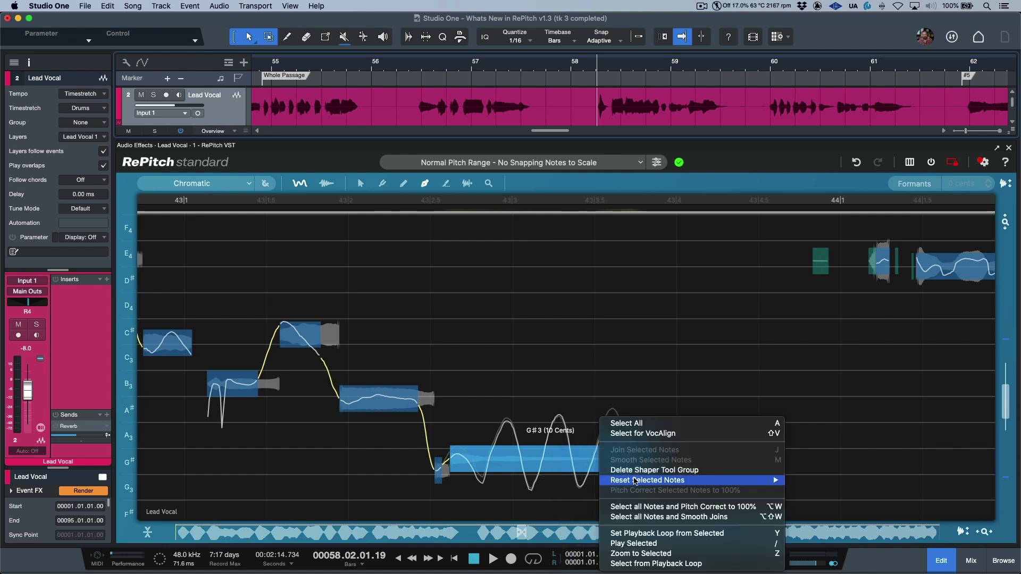
{"action": "mouse_move", "coordinate": [635, 480]}
{"action": "left_click", "coordinate": [818, 516]}
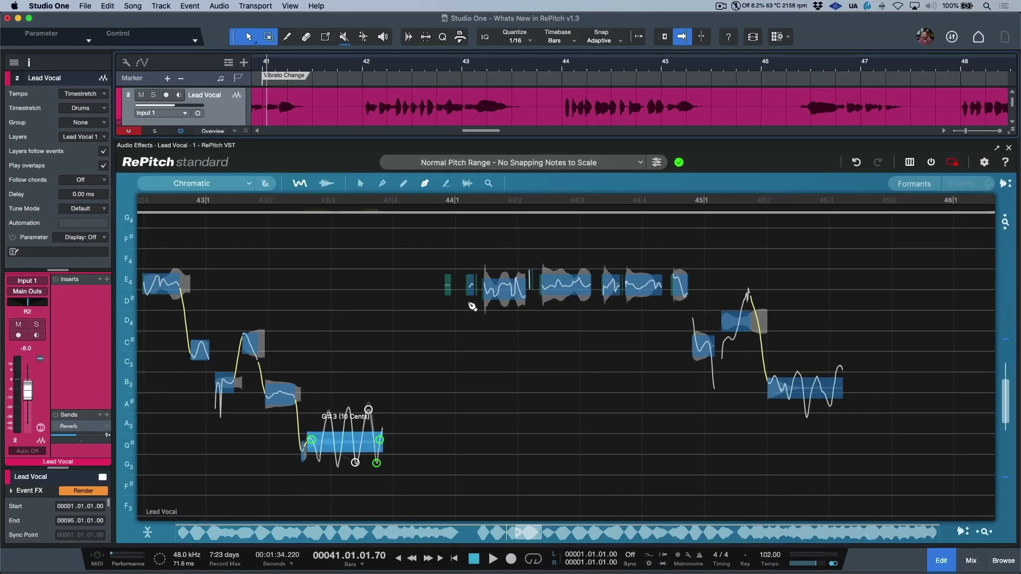
Show the note boundary markers and examine how the vocal is divided into notes from bar 45 back to bar 40
{"action": "scroll", "coordinate": [587, 253], "scroll_direction": "up", "scroll_amount": 5}
{"action": "scroll", "coordinate": [613, 281], "scroll_direction": "down", "scroll_amount": 2}
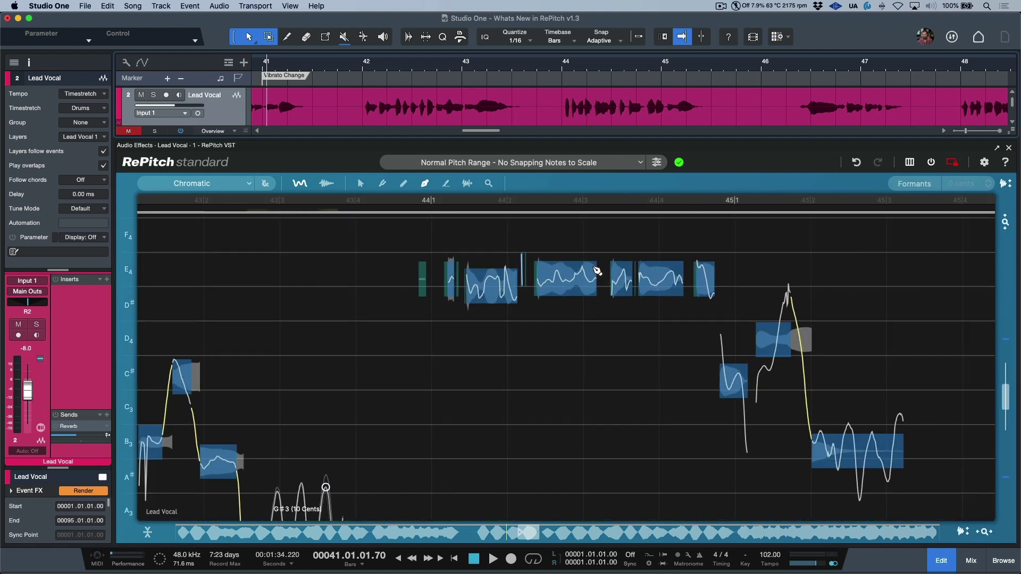
{"action": "left_click", "coordinate": [469, 187]}
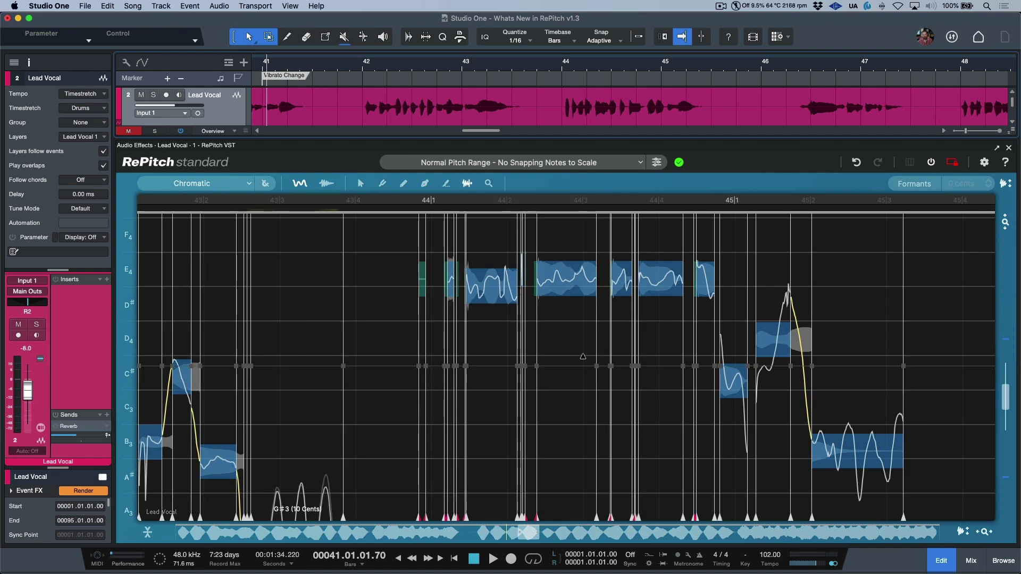
{"action": "scroll", "coordinate": [600, 334], "scroll_direction": "down", "scroll_amount": 5}
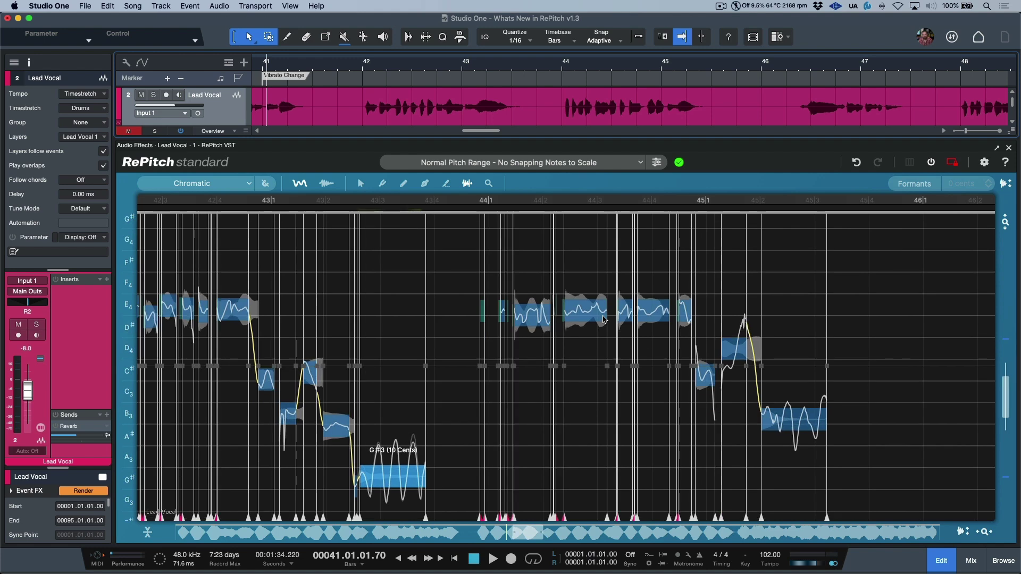
{"action": "scroll", "coordinate": [499, 345], "scroll_direction": "left", "scroll_amount": 5}
{"action": "scroll", "coordinate": [494, 335], "scroll_direction": "down", "scroll_amount": 2}
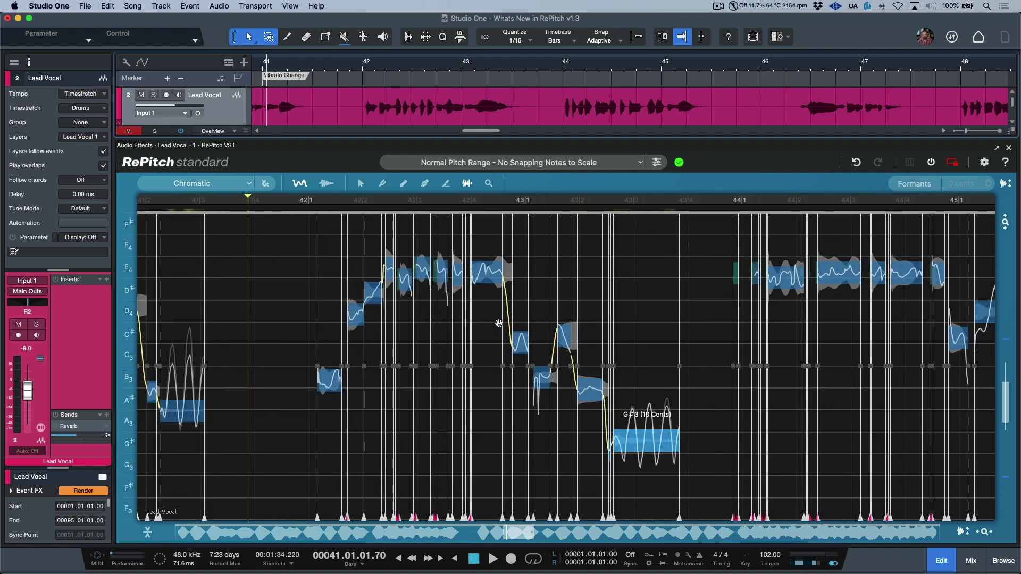
{"action": "scroll", "coordinate": [488, 317], "scroll_direction": "left", "scroll_amount": 4}
{"action": "scroll", "coordinate": [484, 346], "scroll_direction": "down", "scroll_amount": 1}
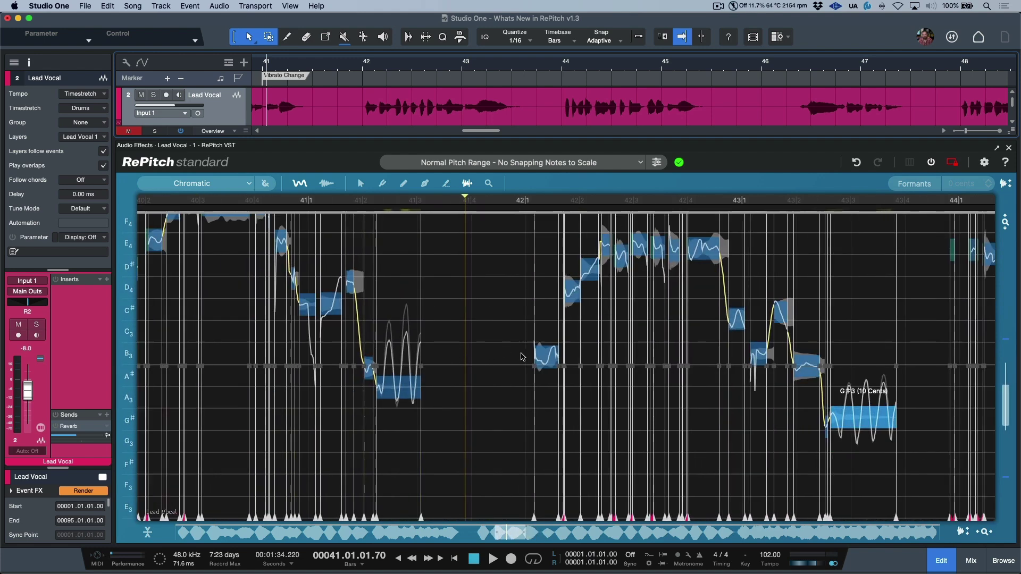
{"action": "scroll", "coordinate": [585, 360], "scroll_direction": "left", "scroll_amount": 3}
{"action": "scroll", "coordinate": [617, 404], "scroll_direction": "up", "scroll_amount": 3}
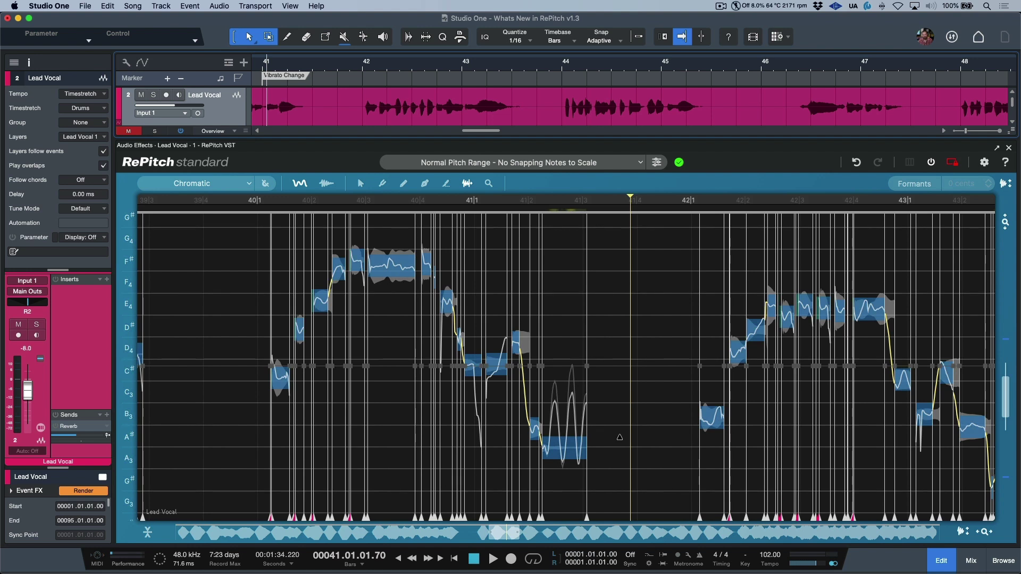
Return to the note selection tool and frame the phrase spanning bars 40 and 41
{"action": "left_click", "coordinate": [360, 183]}
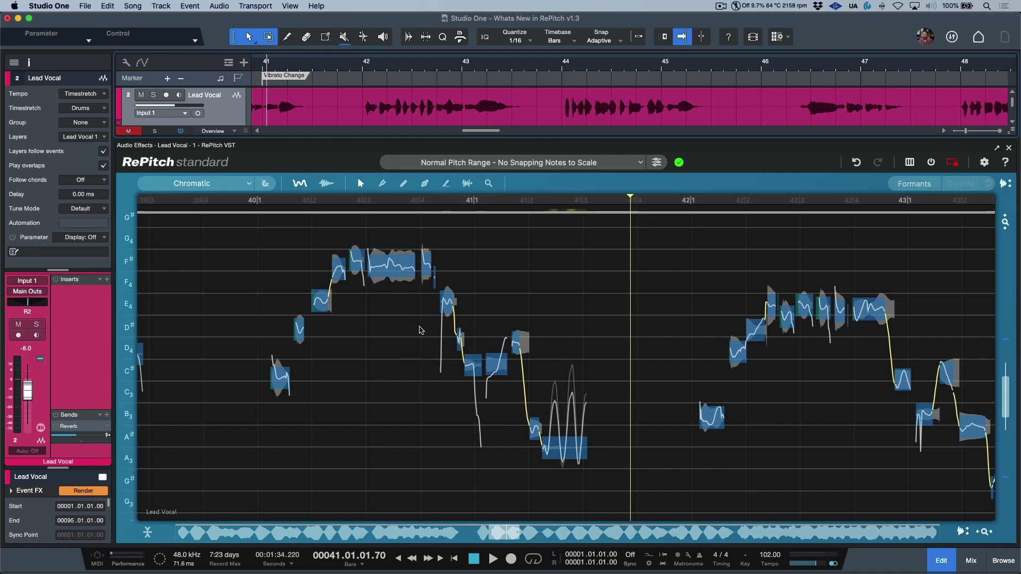
{"action": "scroll", "coordinate": [428, 330], "scroll_direction": "up", "scroll_amount": 3}
{"action": "scroll", "coordinate": [375, 332], "scroll_direction": "down", "scroll_amount": 3}
{"action": "scroll", "coordinate": [319, 343], "scroll_direction": "up", "scroll_amount": 1}
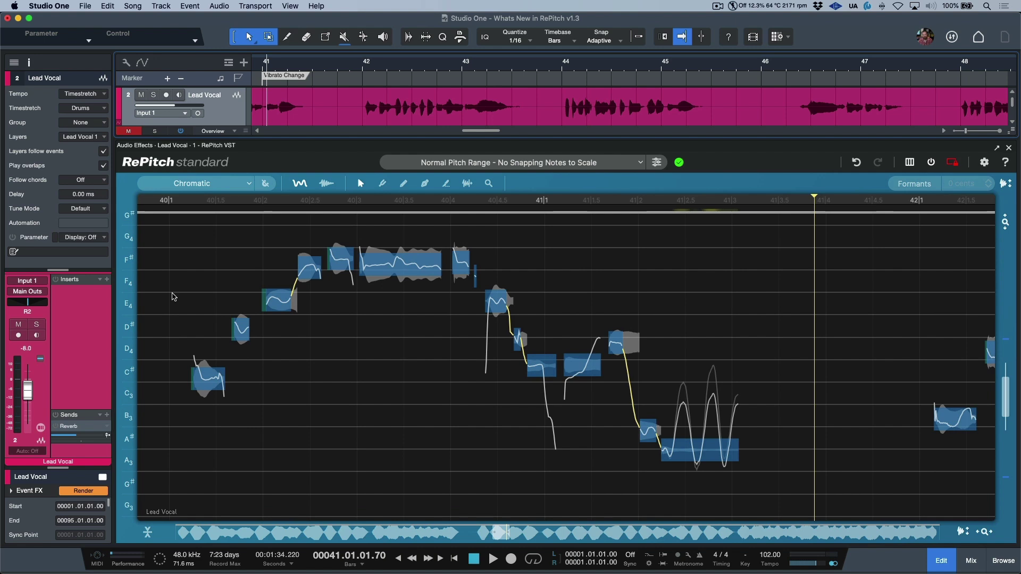
Play the phrase from bar 40 and lower the final vibrato note in bar 41 to A3 at 0 cents
{"action": "key", "text": "space"}
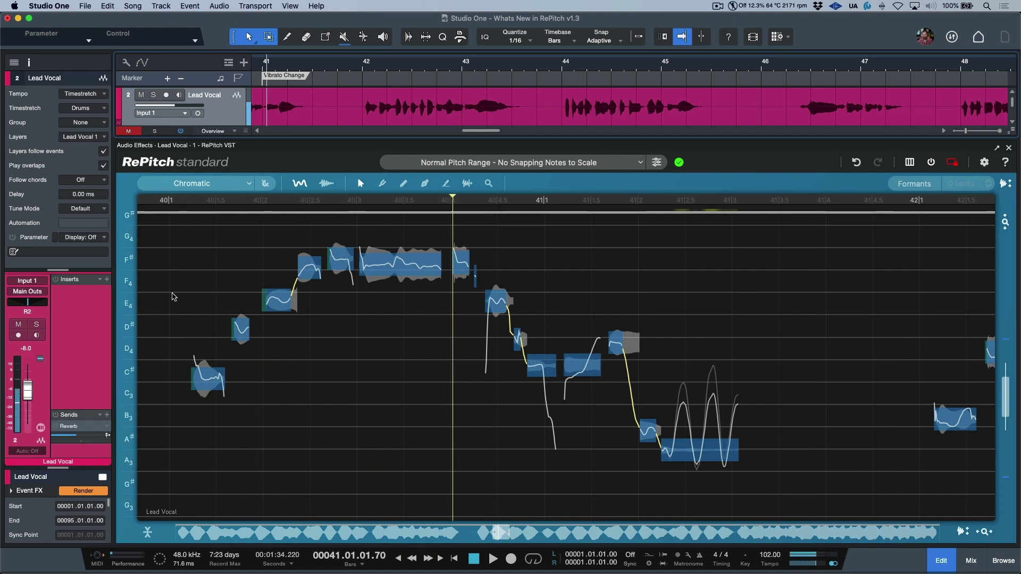
{"action": "key", "text": "space"}
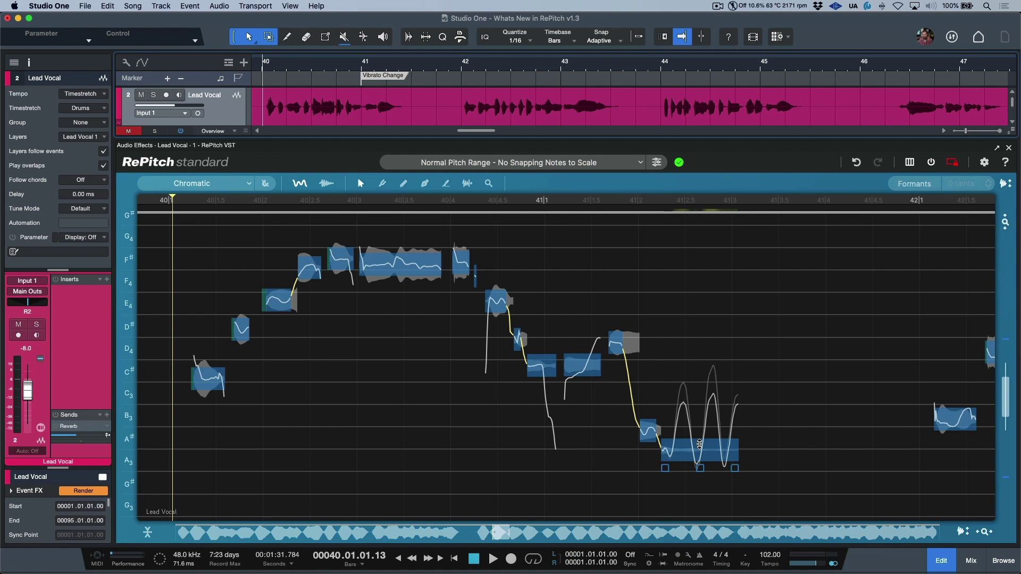
{"action": "scroll", "coordinate": [738, 471], "scroll_direction": "up", "scroll_amount": 4}
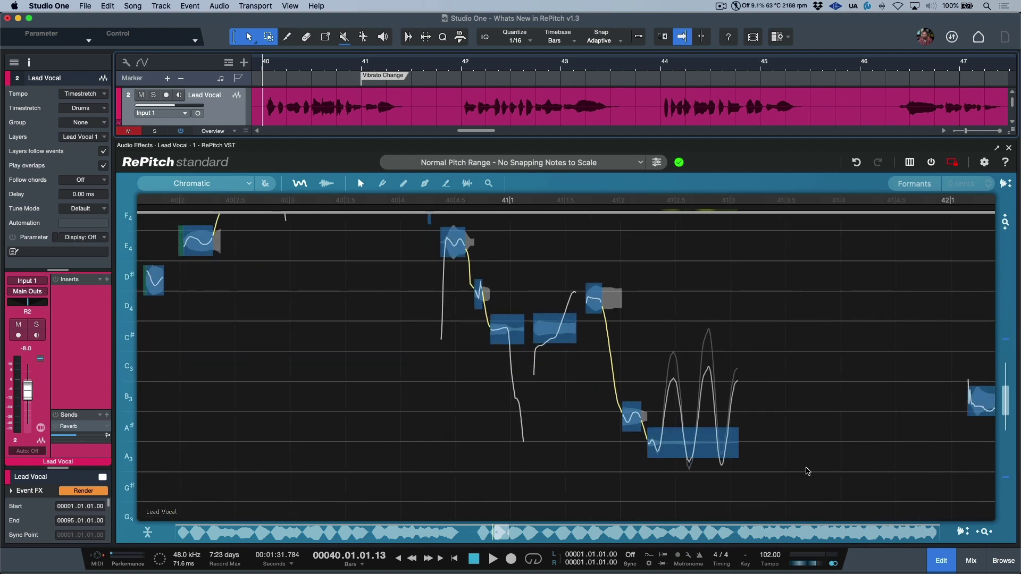
{"action": "scroll", "coordinate": [638, 346], "scroll_direction": "right", "scroll_amount": 2}
{"action": "scroll", "coordinate": [638, 346], "scroll_direction": "right", "scroll_amount": 3}
{"action": "scroll", "coordinate": [638, 347], "scroll_direction": "down", "scroll_amount": 2}
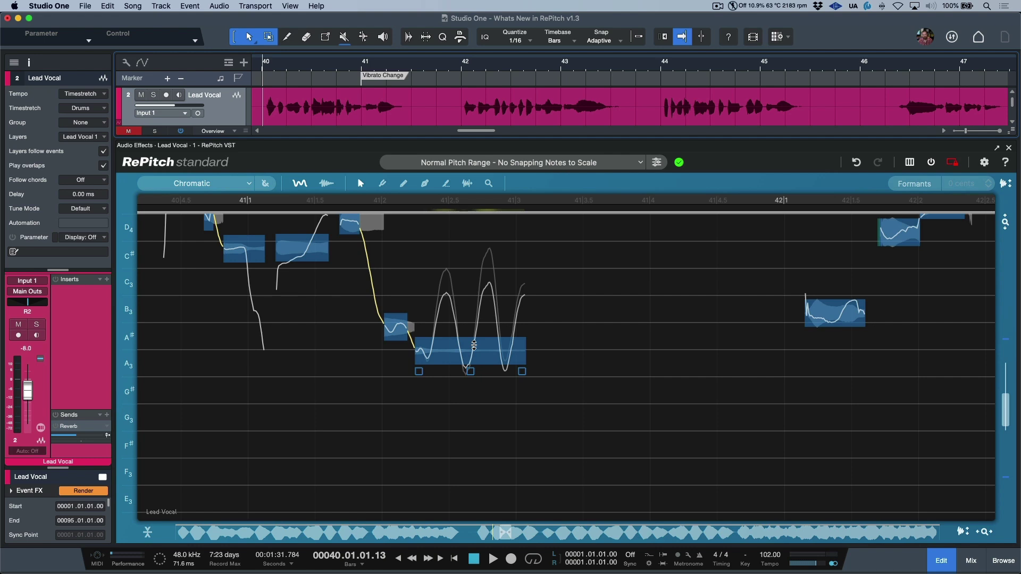
{"action": "left_click_drag", "start_coordinate": [472, 345], "coordinate": [474, 349]}
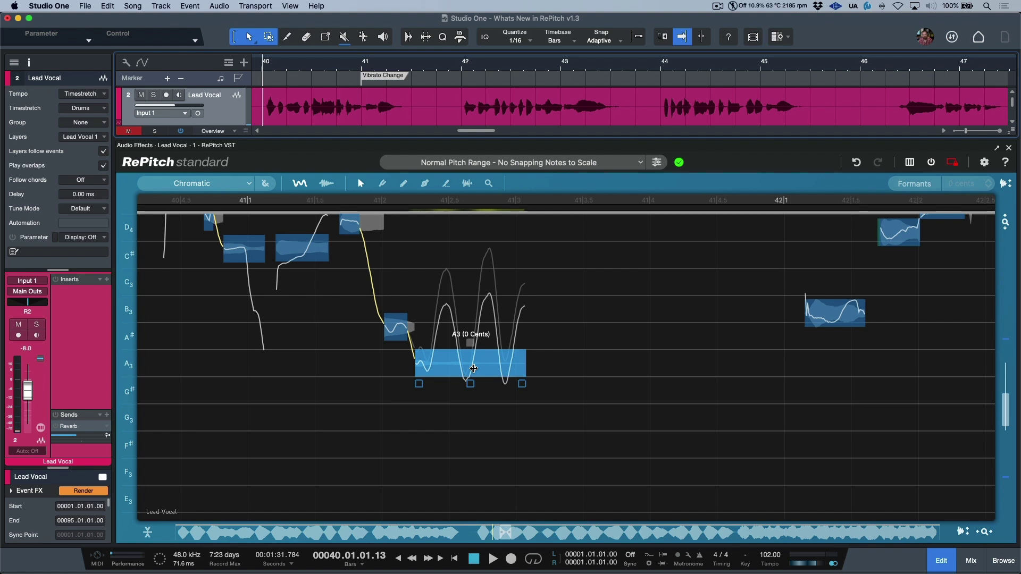
Try to move the A3 vibrato note later in bar 41 while holding its pitch
{"action": "mouse_move", "coordinate": [475, 371]}
{"action": "left_click_drag", "start_coordinate": [475, 371], "coordinate": [553, 372]}
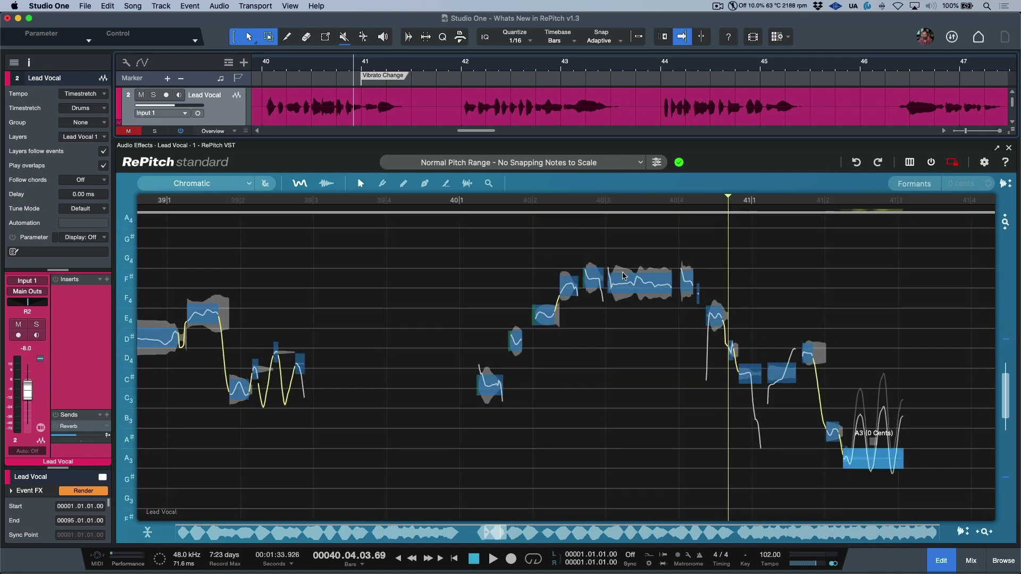
Select the four consecutive notes in bar 40 from the E4 note to the long F#4 note
{"action": "scroll", "coordinate": [652, 274], "scroll_direction": "up", "scroll_amount": 3}
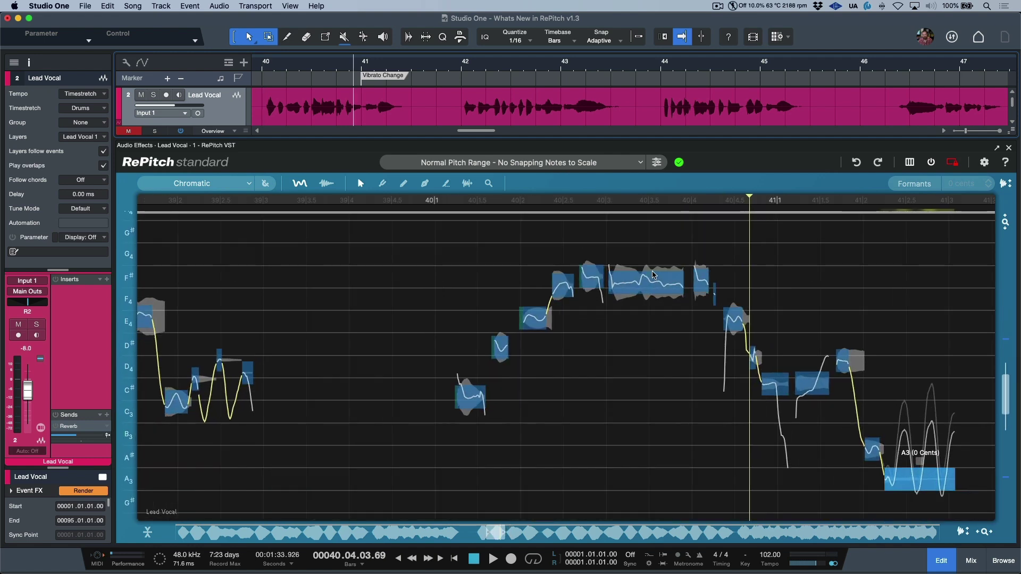
{"action": "left_click", "coordinate": [650, 285]}
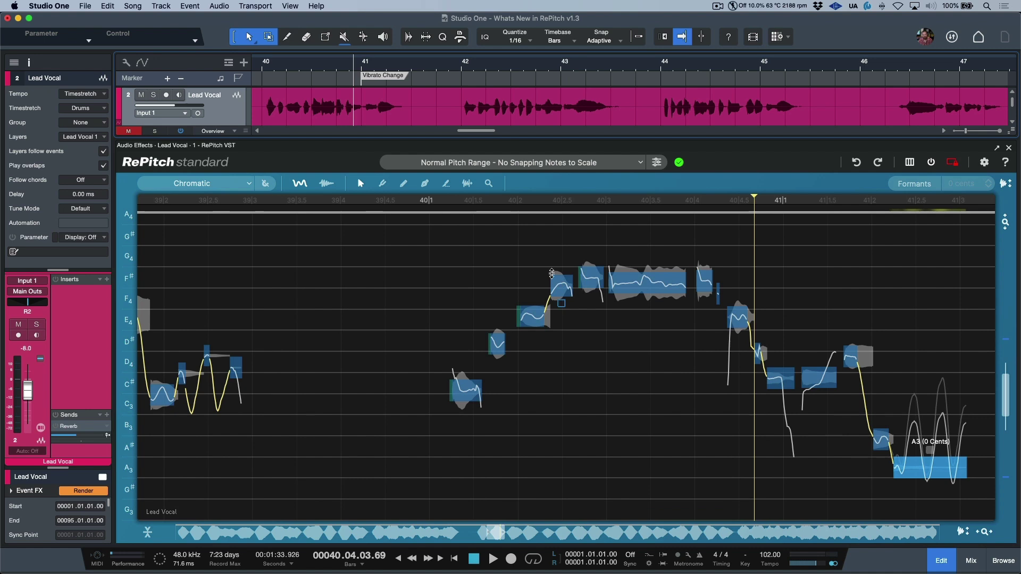
{"action": "left_click_drag", "start_coordinate": [521, 245], "coordinate": [672, 372]}
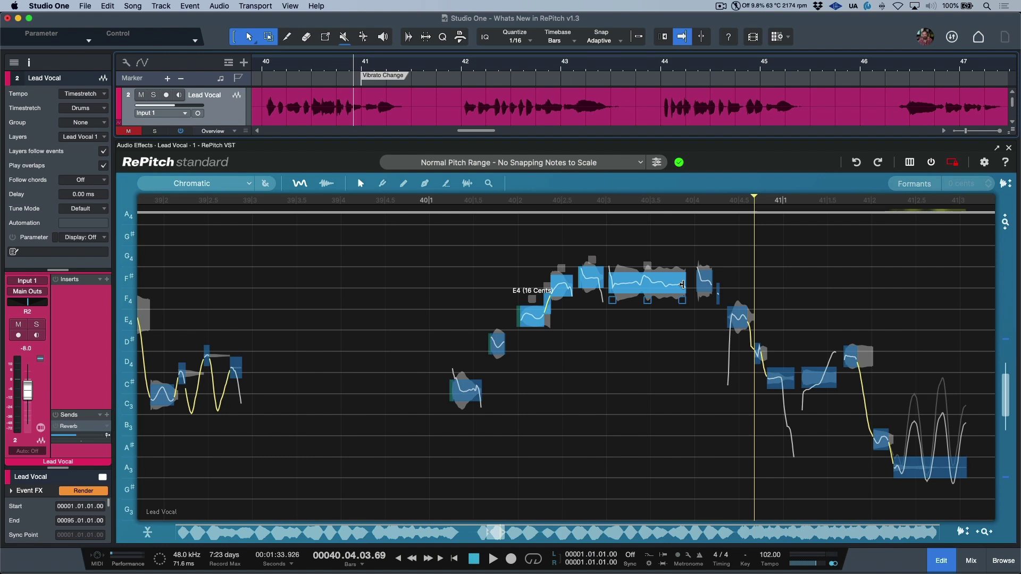
Try starting the long F#4 note earlier to compress the selected notes before it, play the phrase from bar 40, and undo the stretch
{"action": "left_click_drag", "start_coordinate": [612, 287], "coordinate": [586, 289]}
{"action": "double_click", "coordinate": [425, 316]}
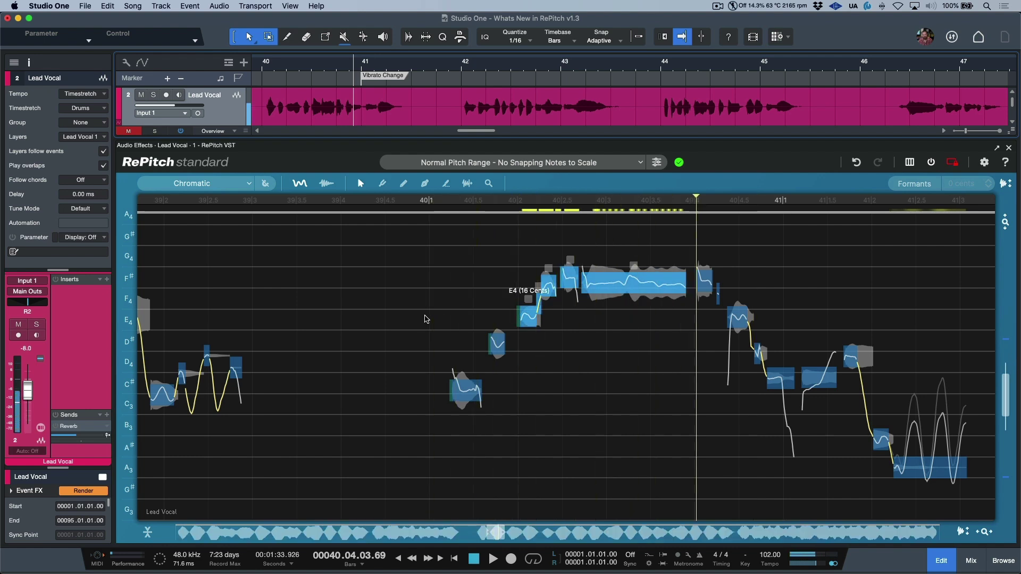
{"action": "key", "text": "space"}
{"action": "key", "text": "super+z"}
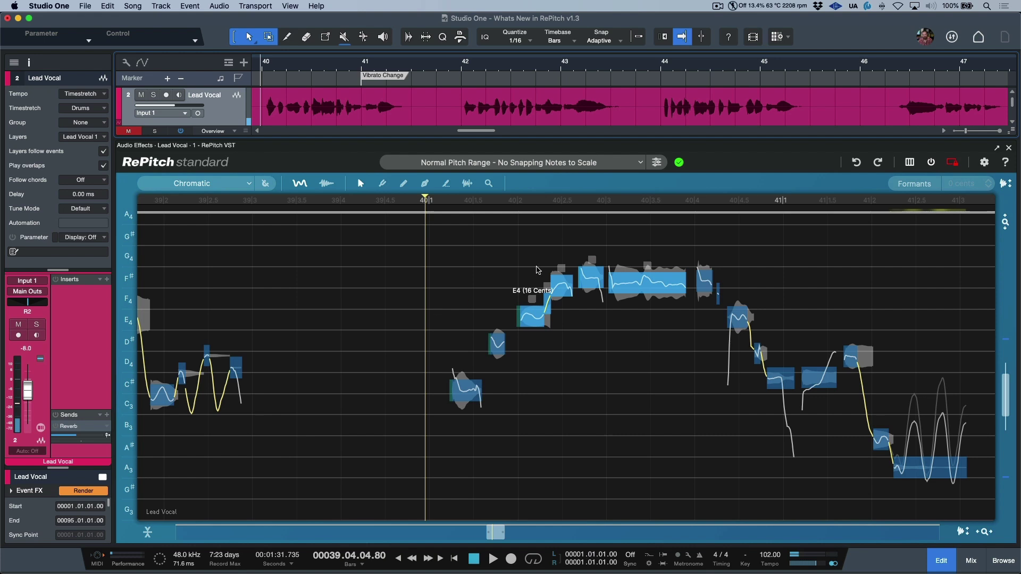
Move the long F#4 note's start later so the preceding selected notes stretch, and play the phrase from bar 40
{"action": "left_click_drag", "start_coordinate": [612, 283], "coordinate": [629, 285]}
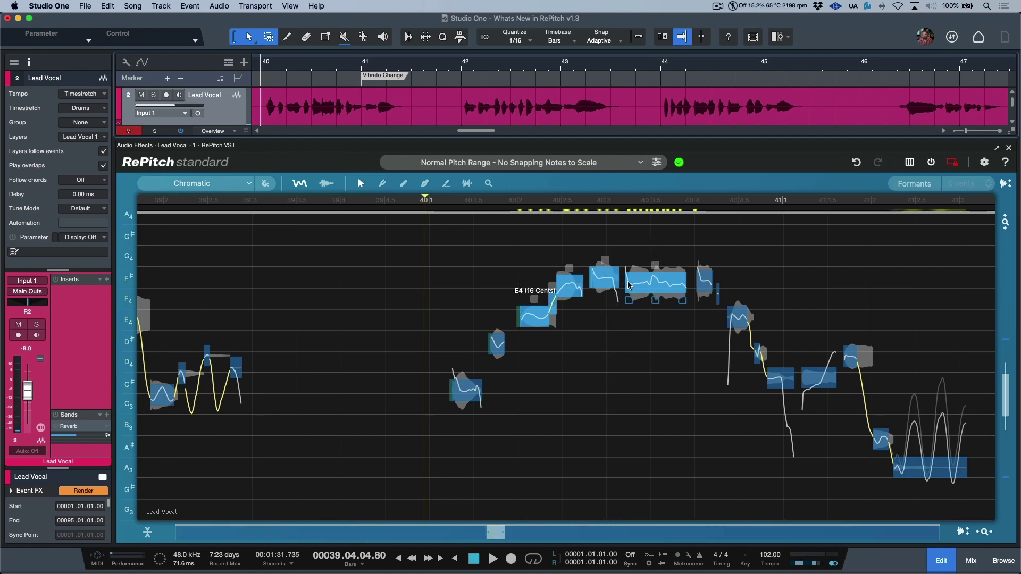
{"action": "key", "text": "space"}
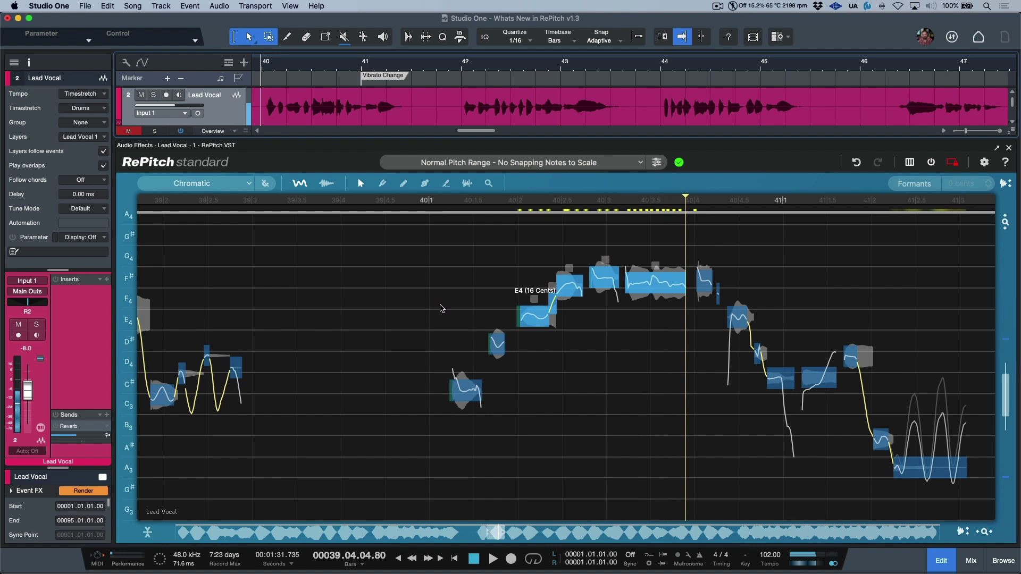
{"action": "key", "text": "space"}
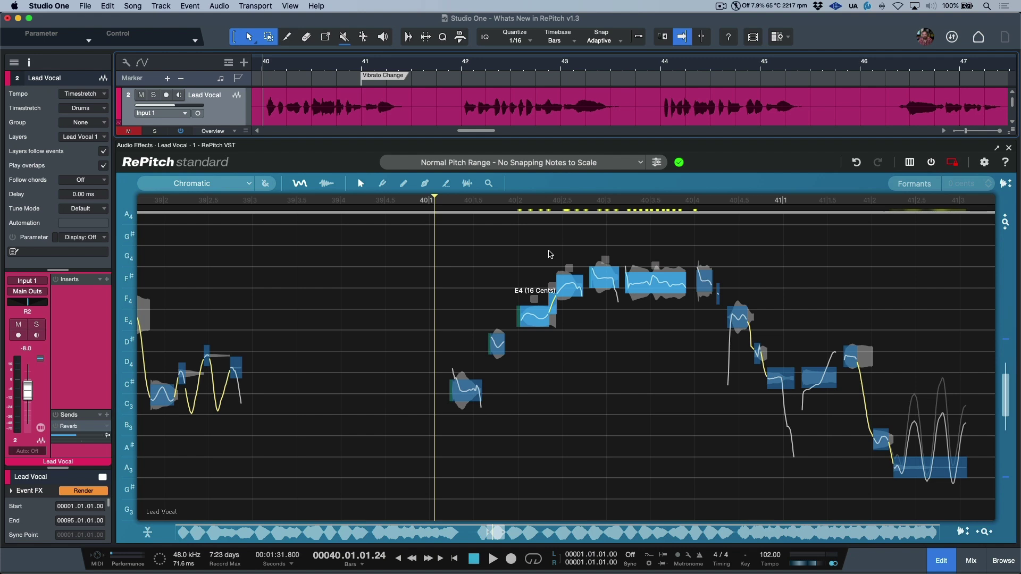
Examine the warp points across the bar 40 phrase with the Warp Point Tool and return to the selector tool
{"action": "scroll", "coordinate": [674, 355], "scroll_direction": "up", "scroll_amount": 4}
{"action": "scroll", "coordinate": [686, 348], "scroll_direction": "down", "scroll_amount": 3}
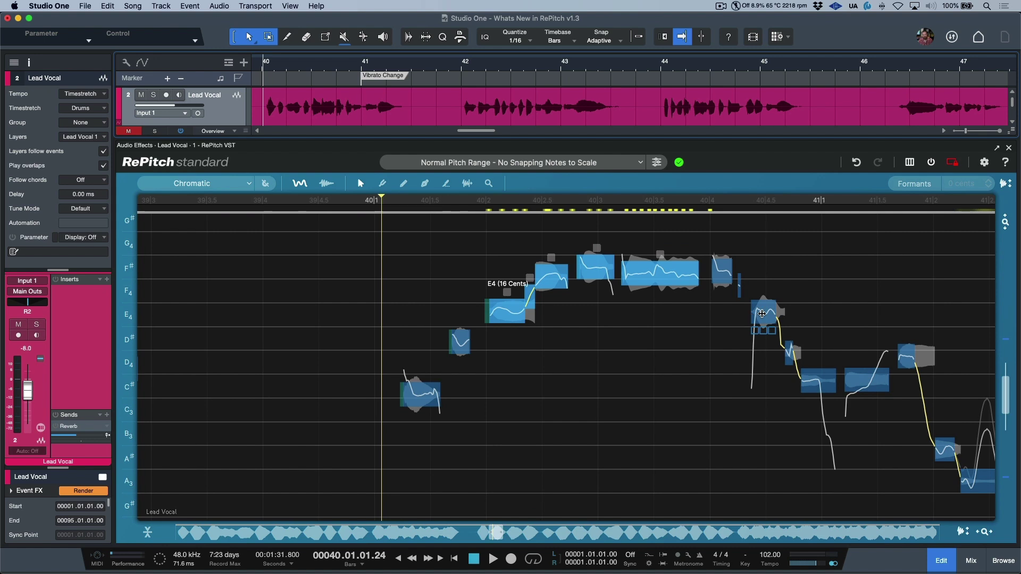
{"action": "left_click", "coordinate": [467, 183]}
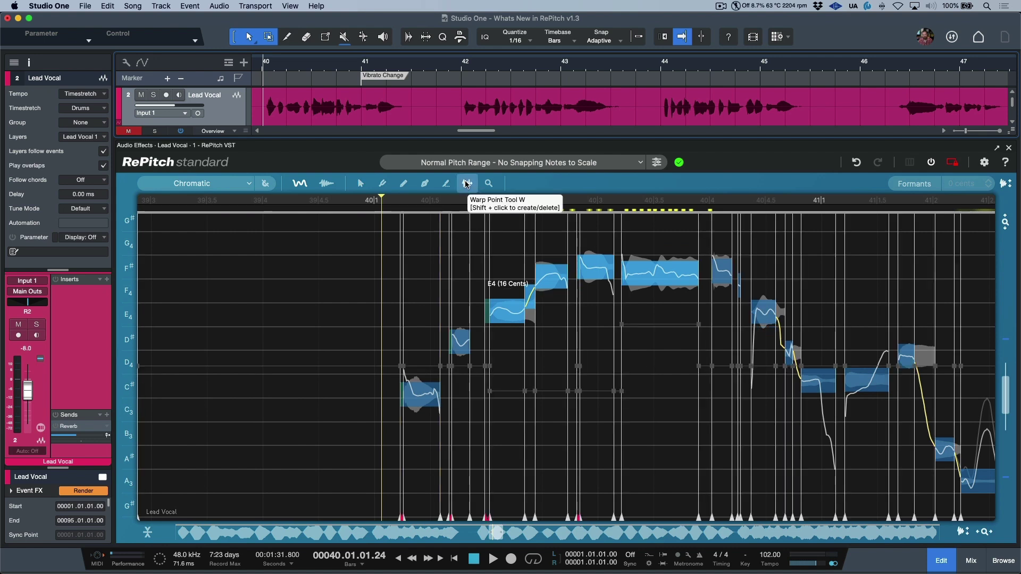
{"action": "left_click", "coordinate": [361, 183]}
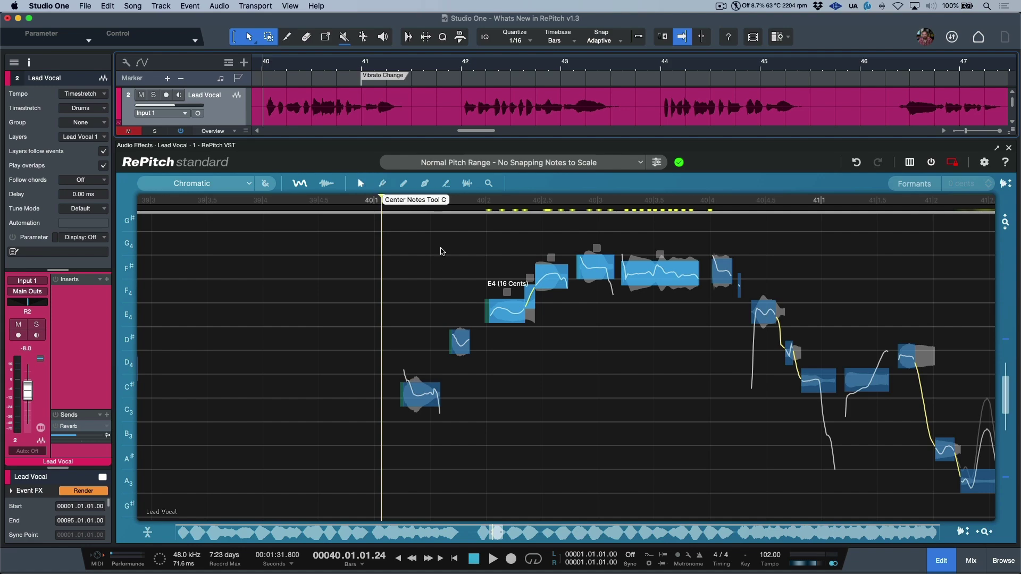
{"action": "left_click", "coordinate": [547, 366]}
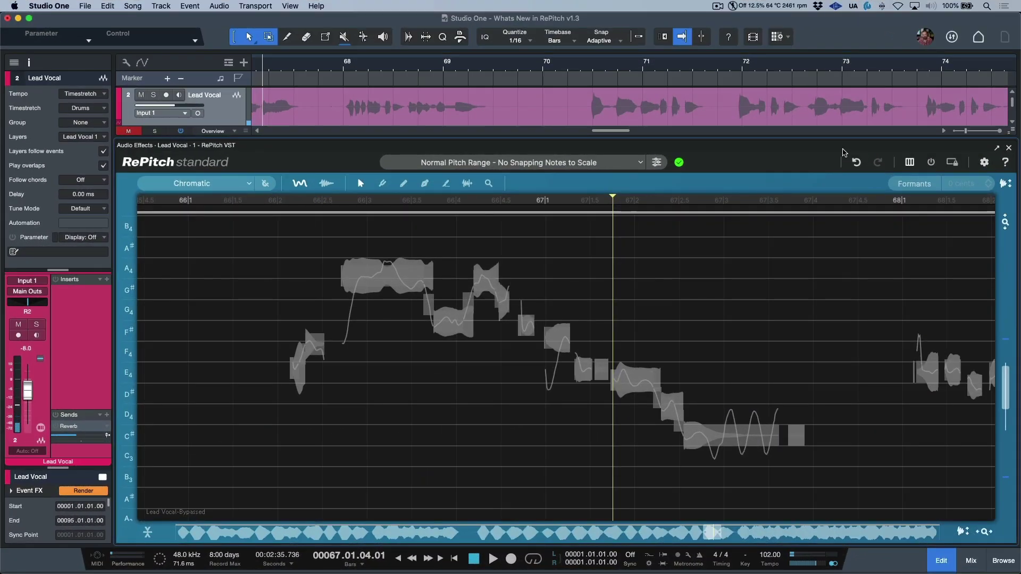
Open the keyboard shortcuts from the plugin settings and view the available shortcut sets
{"action": "left_click", "coordinate": [984, 162]}
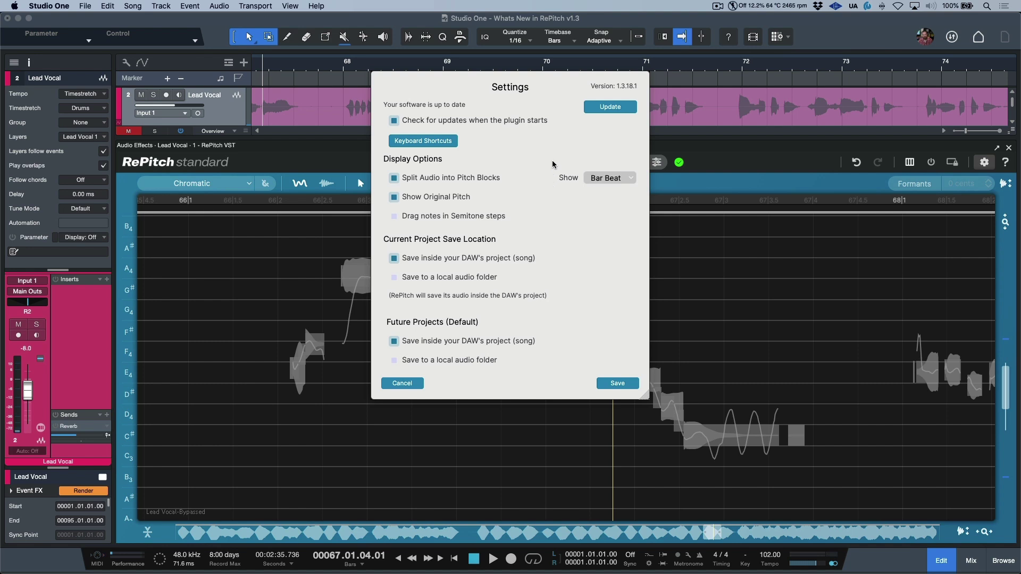
{"action": "left_click", "coordinate": [447, 145]}
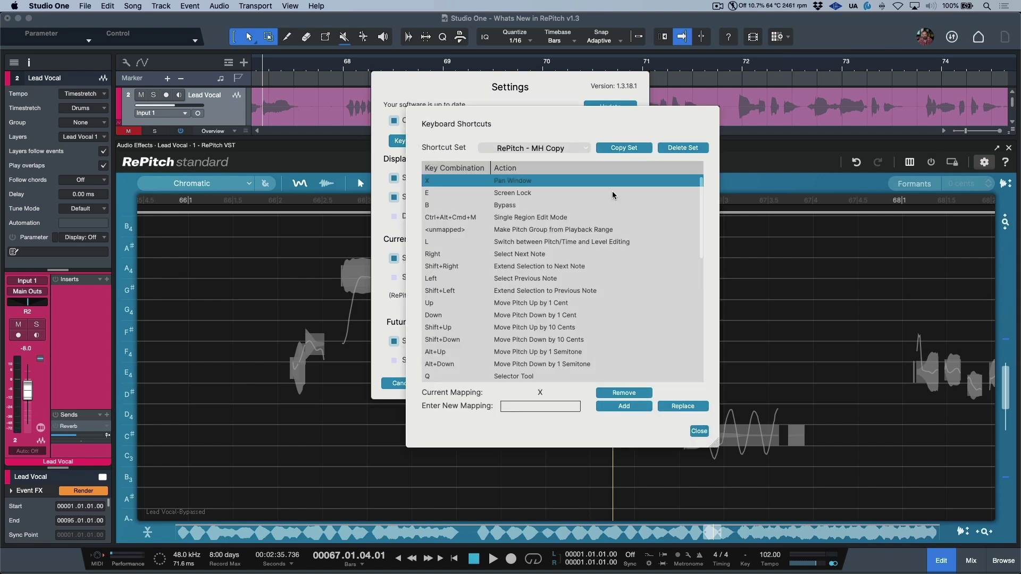
{"action": "left_click", "coordinate": [585, 148]}
{"action": "left_click", "coordinate": [582, 124]}
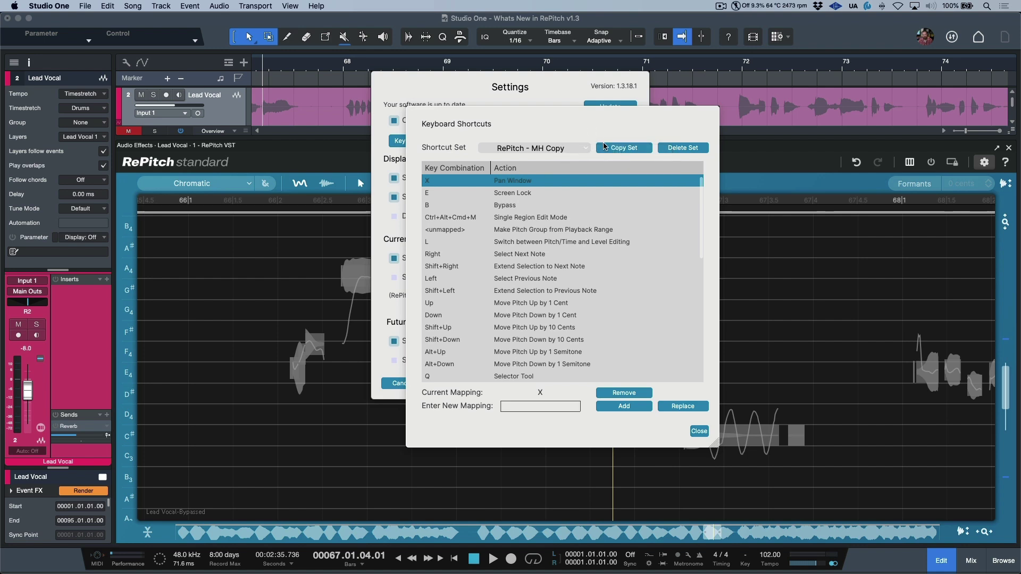
Examine how a shortcut set is copied under a new name, cancel the copy, and check the list of shortcut sets
{"action": "left_click", "coordinate": [630, 148]}
{"action": "left_click", "coordinate": [551, 200]}
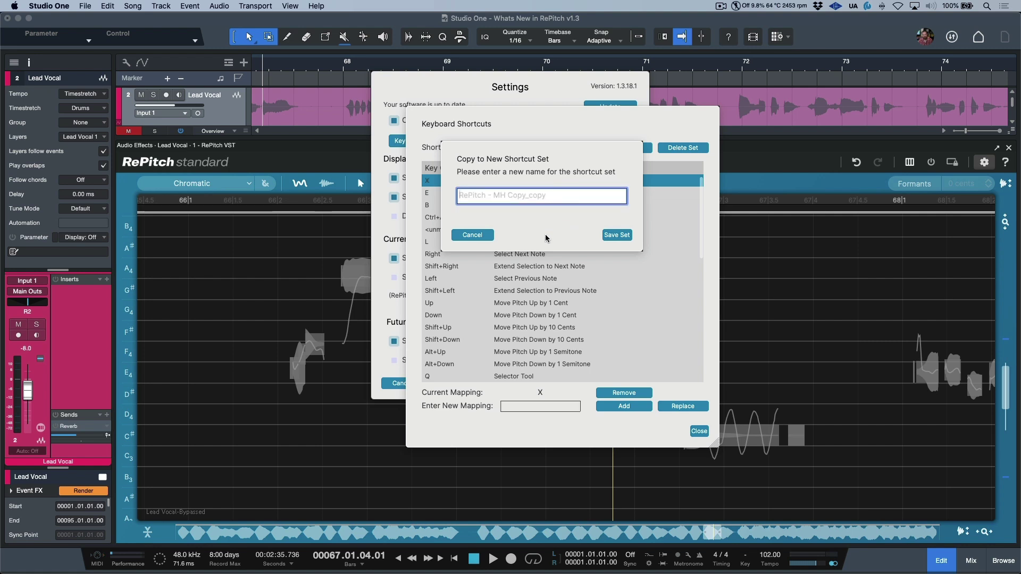
{"action": "left_click", "coordinate": [486, 235]}
{"action": "left_click", "coordinate": [584, 152]}
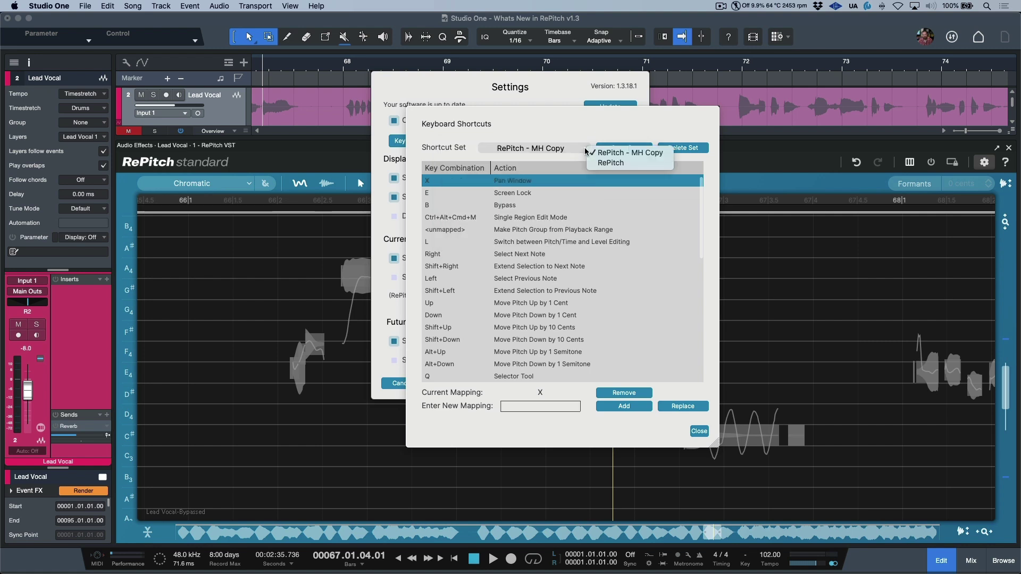
{"action": "left_click", "coordinate": [608, 119]}
Add Ctrl+Alt+Cmd+Up as an additional mapping for Move Pitch Up by 1 Cent and save the settings
{"action": "left_click", "coordinate": [563, 304]}
{"action": "left_click", "coordinate": [565, 410]}
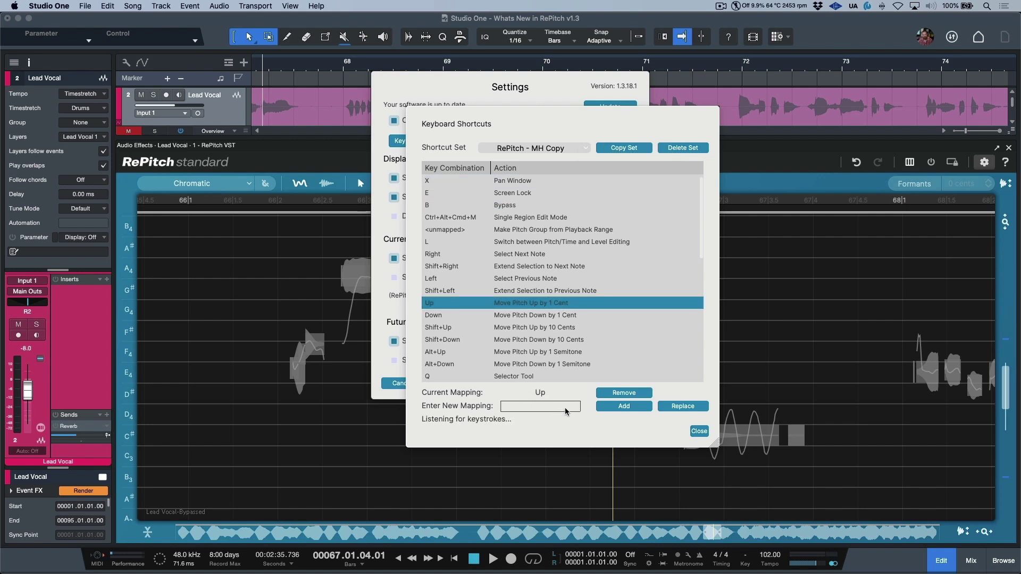
{"action": "key", "text": "ctrl+alt+super+Up"}
{"action": "left_click", "coordinate": [637, 408]}
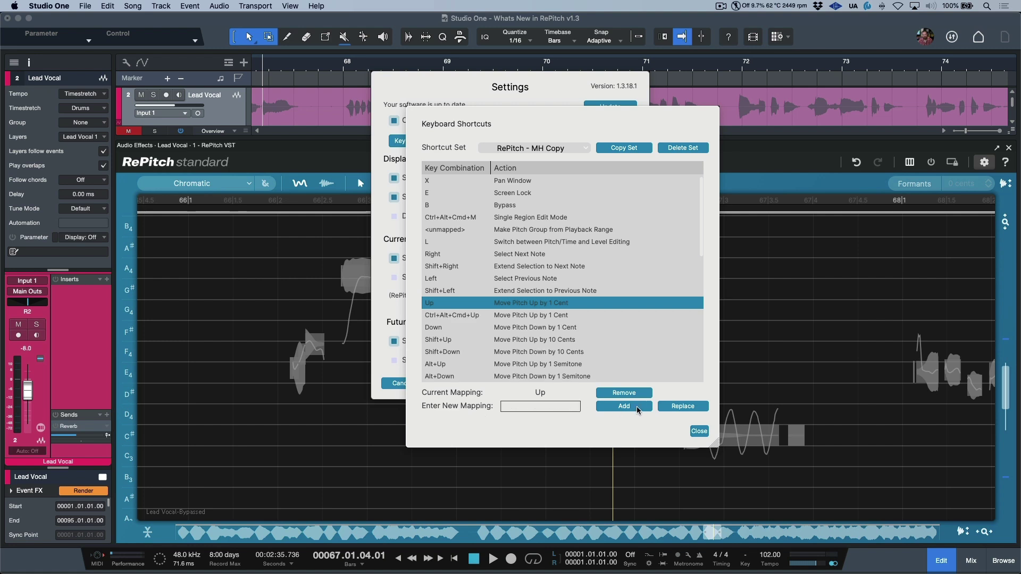
{"action": "left_click", "coordinate": [700, 432]}
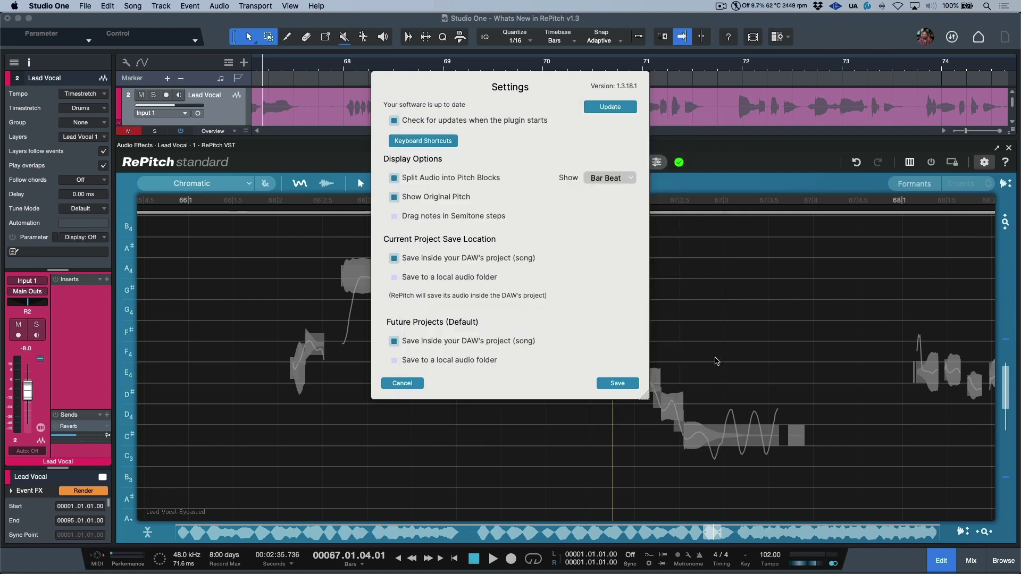
{"action": "left_click", "coordinate": [618, 383]}
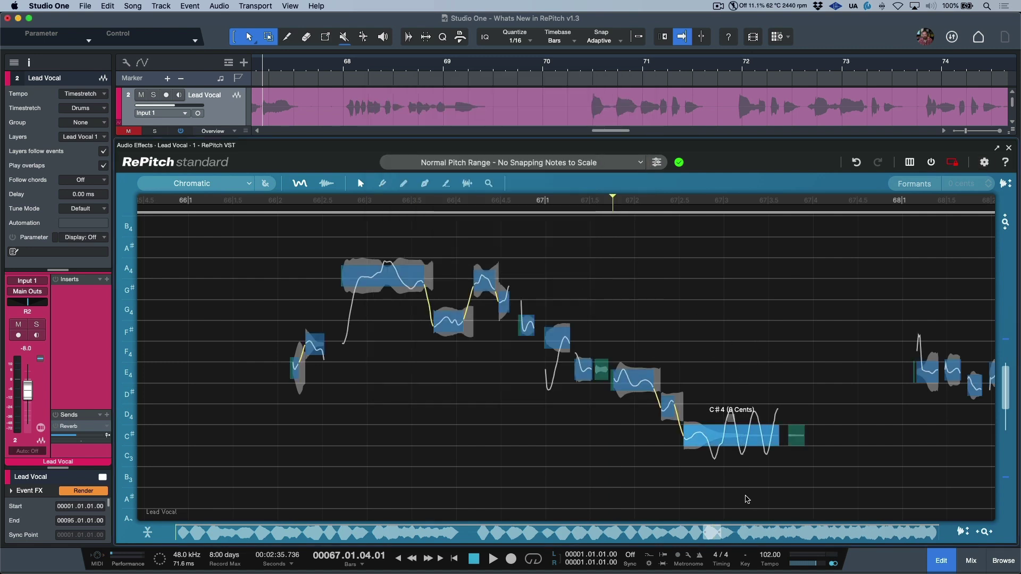
Raise the selected C#4 vibrato note in bar 67 in 1-cent steps with the newly added key mapping
{"action": "key", "text": "ctrl+alt+super+Up"}
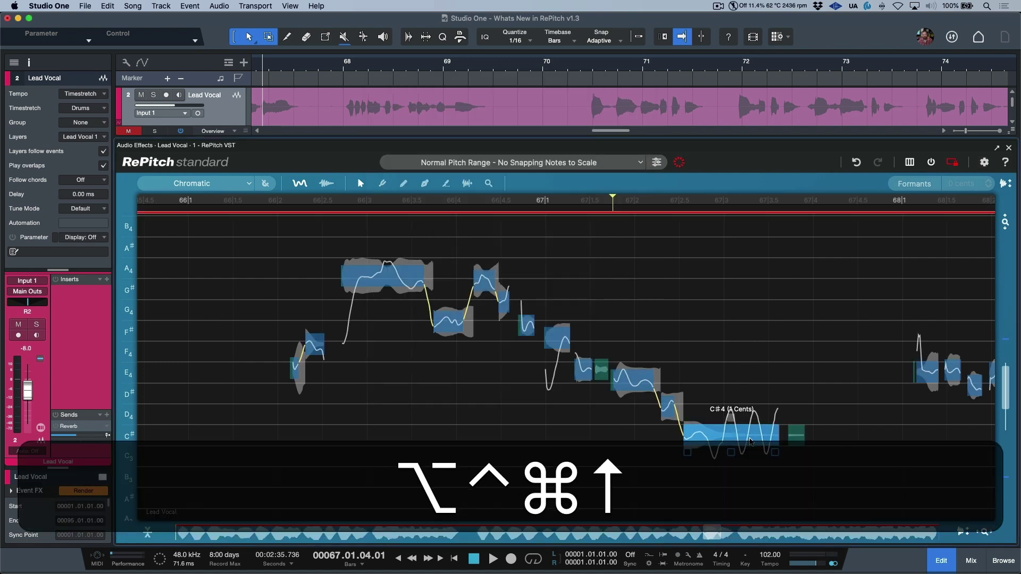
{"action": "key", "text": "ctrl+alt+super+Up"}
{"action": "key", "text": "ctrl+alt+super+Up"}
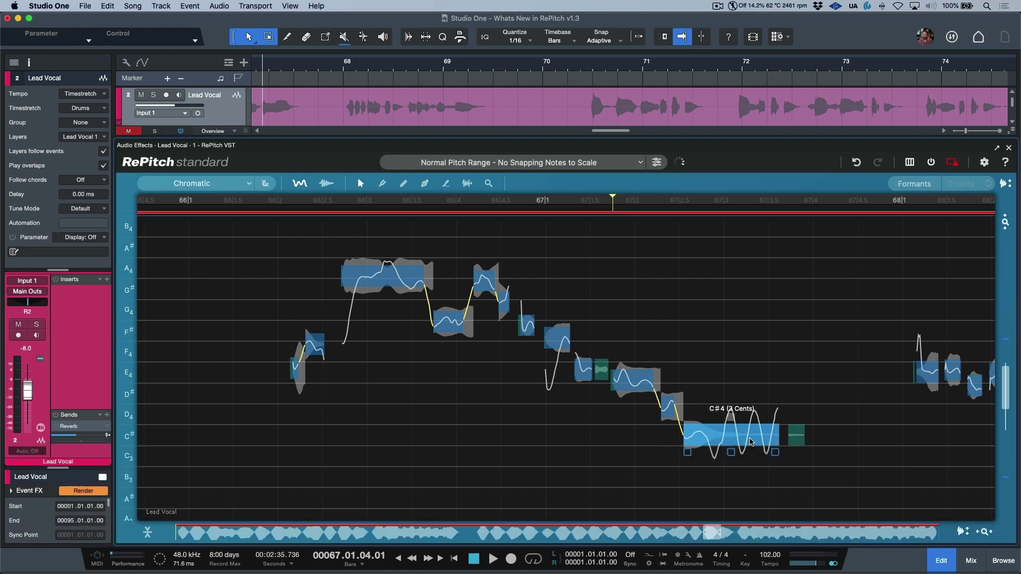